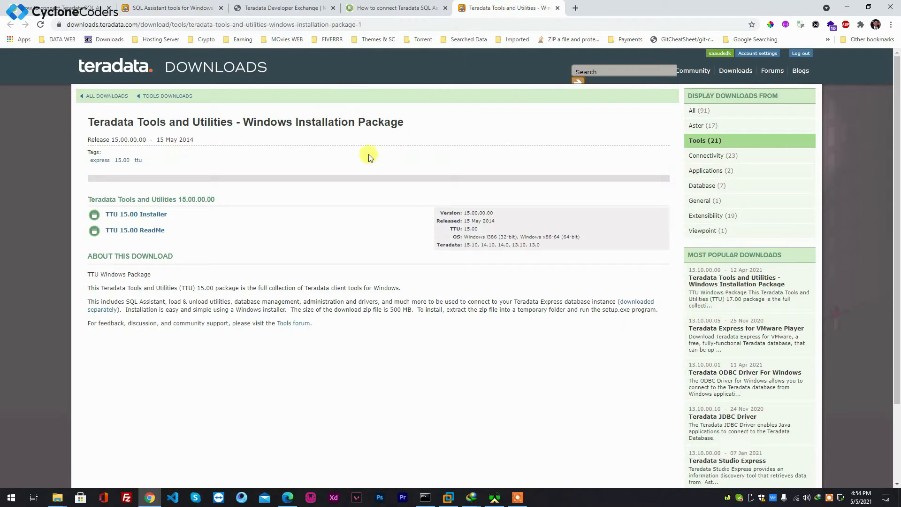
Open the extracted TTUExpress installer folder in File Explorer
{"action": "left_click", "coordinate": [199, 25]}
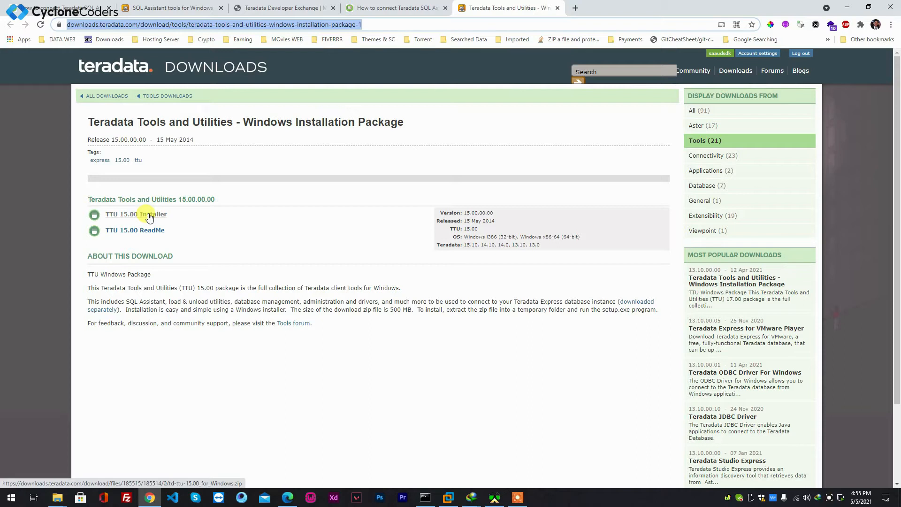
{"action": "left_click", "coordinate": [57, 498]}
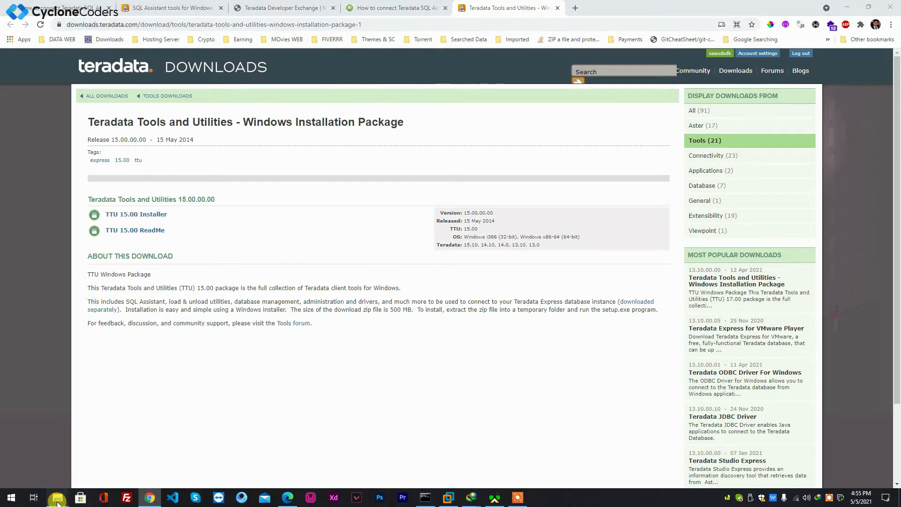
{"action": "left_click", "coordinate": [119, 443]}
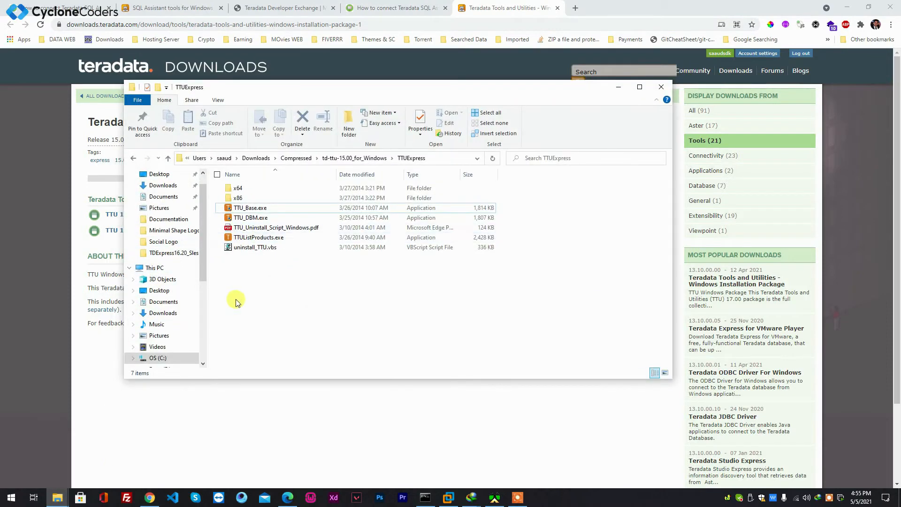
{"action": "left_click_drag", "start_coordinate": [300, 274], "coordinate": [241, 202]}
{"action": "left_click", "coordinate": [262, 265]}
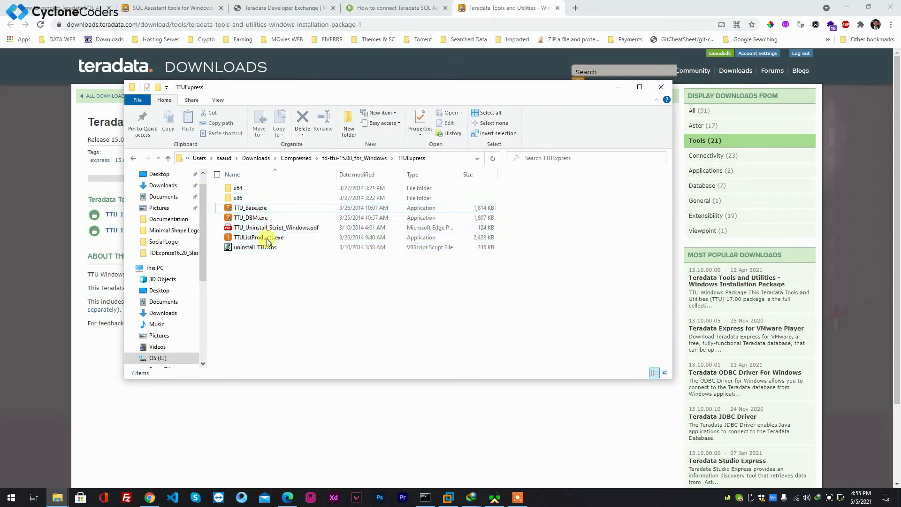
Run TTU_Base.exe, choose Modify to review the installed Teradata features, then cancel the installation wizard
{"action": "double_click", "coordinate": [244, 208]}
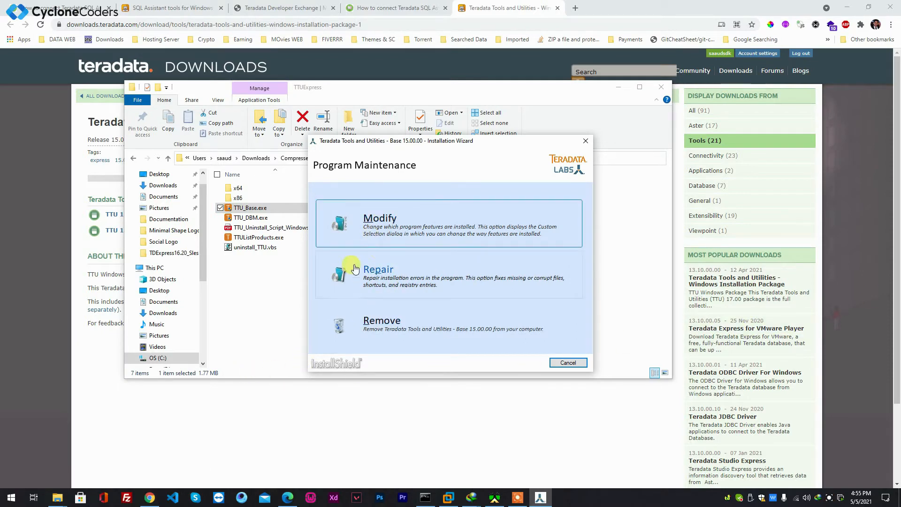
{"action": "left_click", "coordinate": [387, 232]}
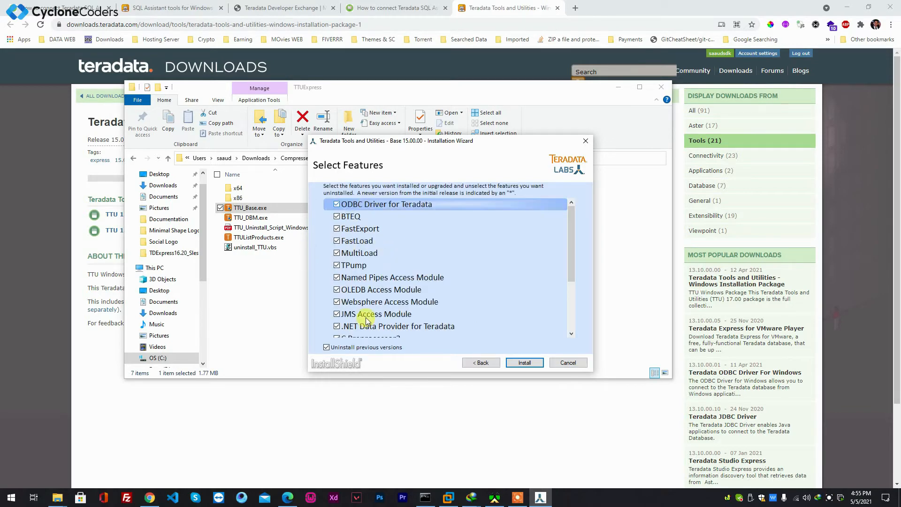
{"action": "scroll", "coordinate": [366, 321], "scroll_direction": "down", "scroll_amount": 3}
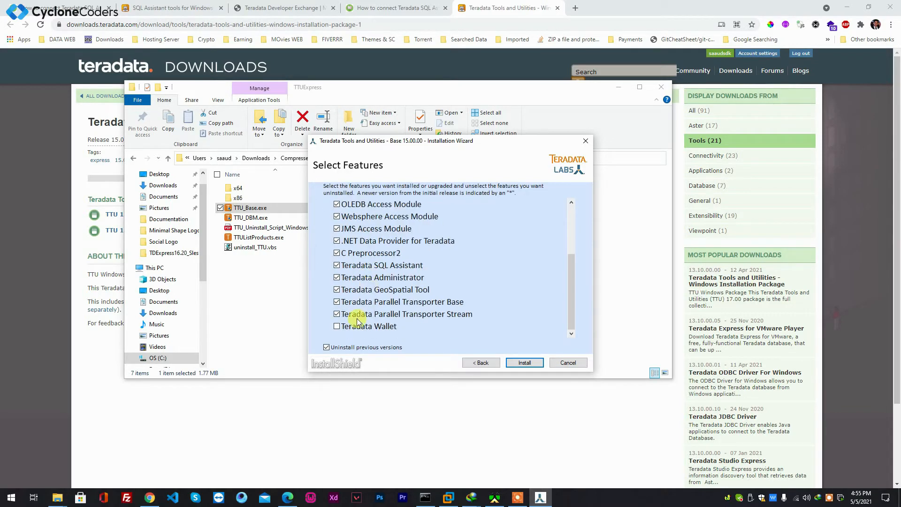
{"action": "scroll", "coordinate": [357, 321], "scroll_direction": "up", "scroll_amount": 3}
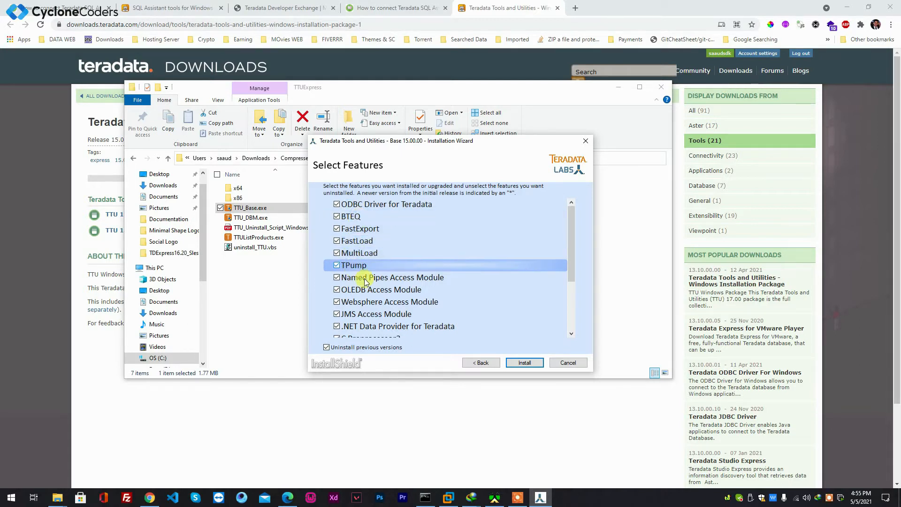
{"action": "scroll", "coordinate": [354, 274], "scroll_direction": "down", "scroll_amount": 2}
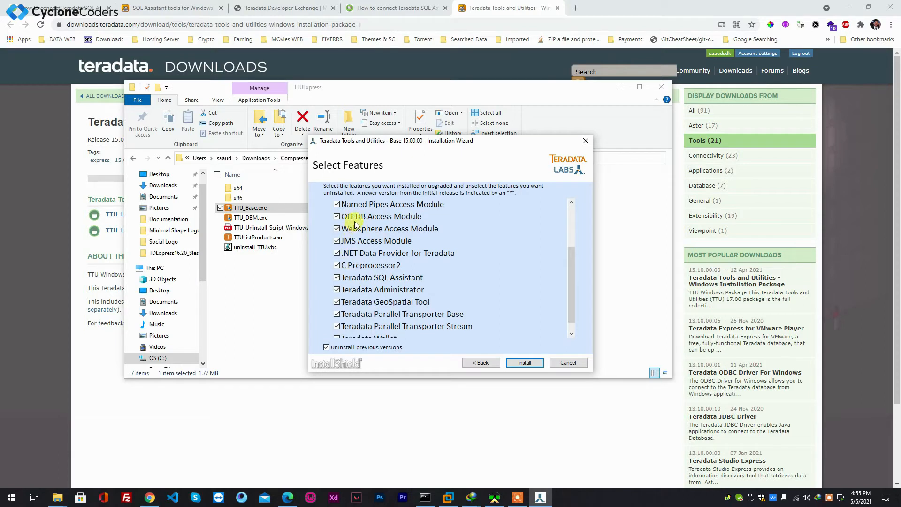
{"action": "scroll", "coordinate": [370, 307], "scroll_direction": "down", "scroll_amount": 1}
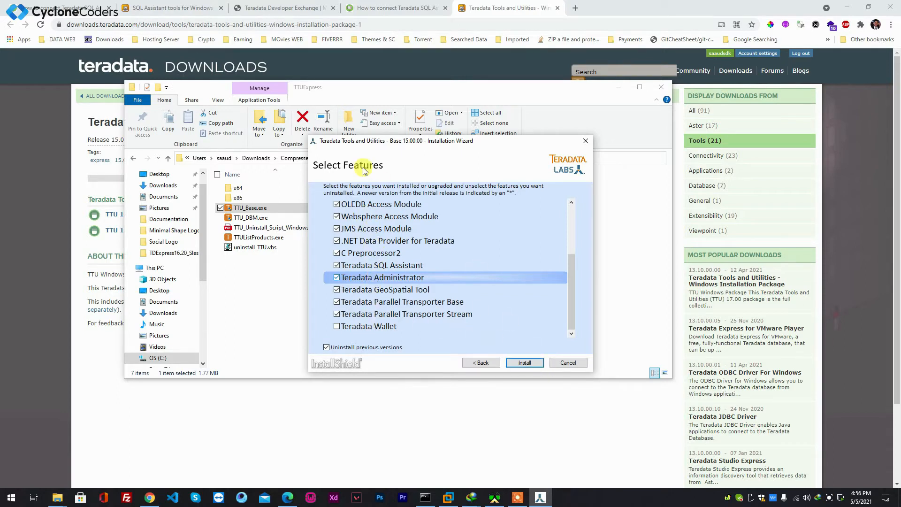
{"action": "left_click", "coordinate": [568, 362]}
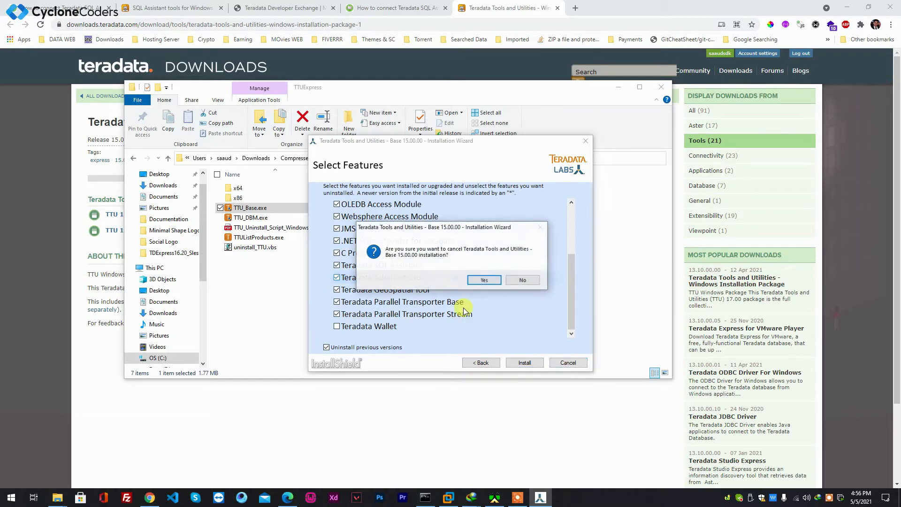
{"action": "left_click", "coordinate": [478, 280]}
{"action": "left_click", "coordinate": [558, 361]}
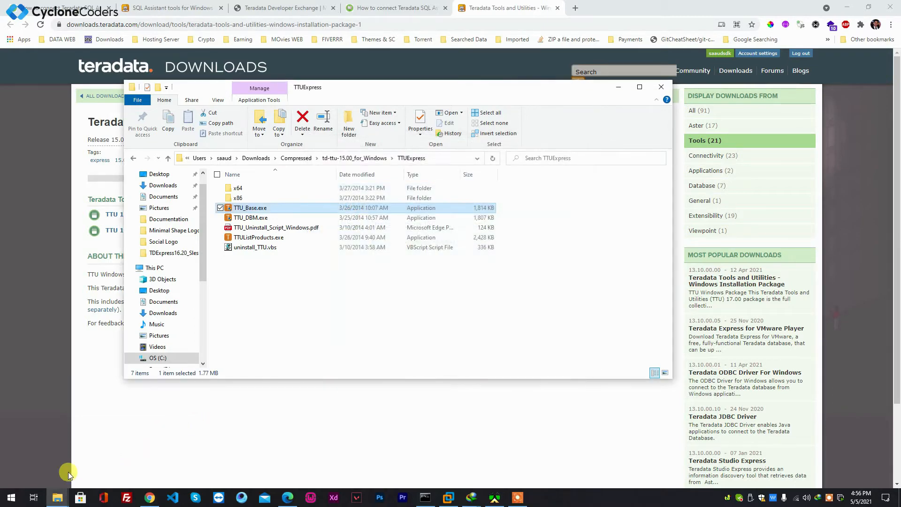
Launch Teradata SQL Assistant from the Start menu to check it opens, then close it
{"action": "left_click", "coordinate": [10, 497]}
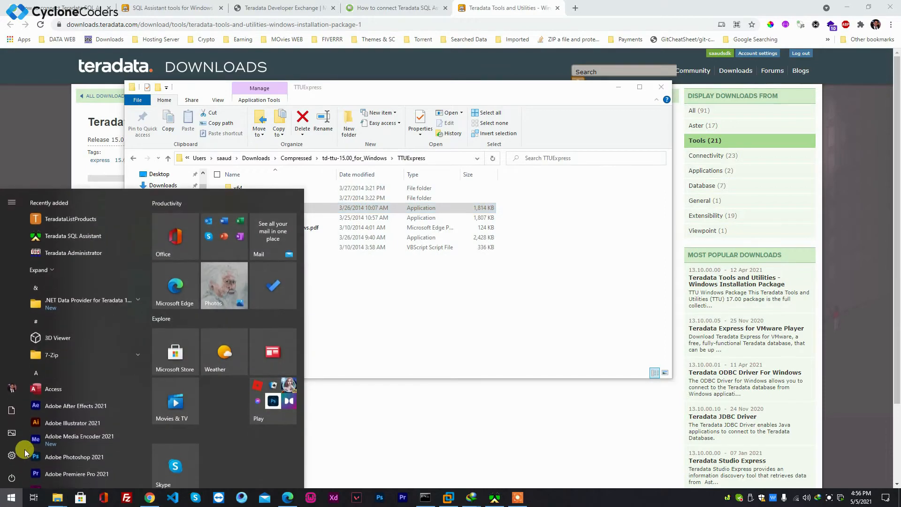
{"action": "left_click", "coordinate": [71, 236]}
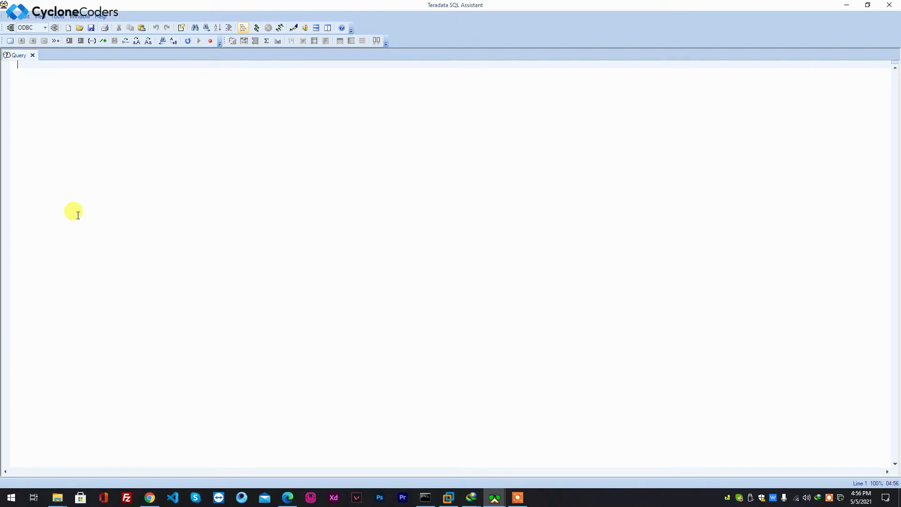
{"action": "left_click", "coordinate": [887, 13]}
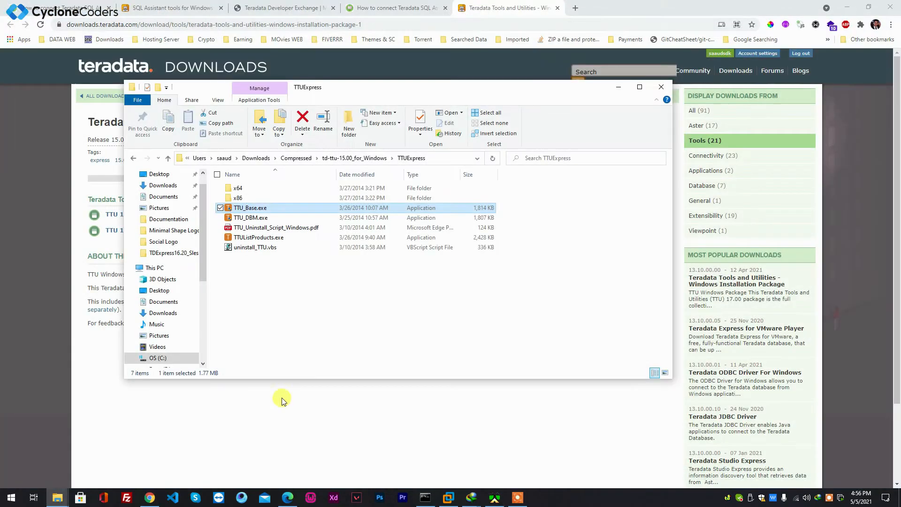
Launch Teradata Administrator, cancel its data source prompt, close it, and minimize the File Explorer window
{"action": "left_click", "coordinate": [11, 497]}
{"action": "left_click", "coordinate": [52, 252]}
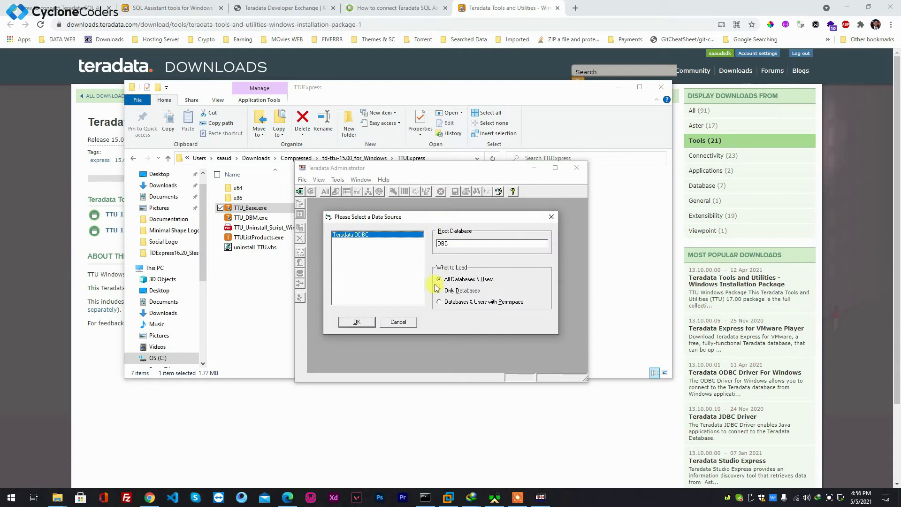
{"action": "left_click", "coordinate": [399, 321]}
{"action": "left_click", "coordinate": [577, 167]}
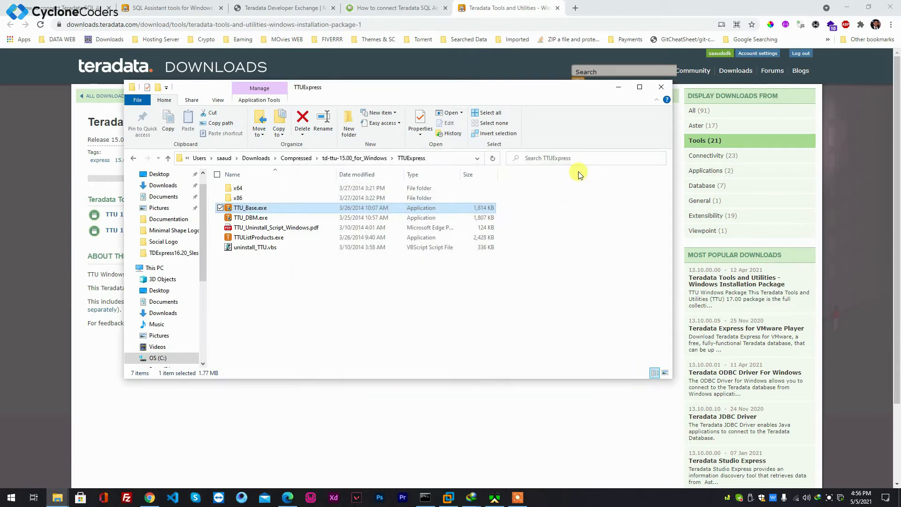
{"action": "left_click", "coordinate": [618, 87]}
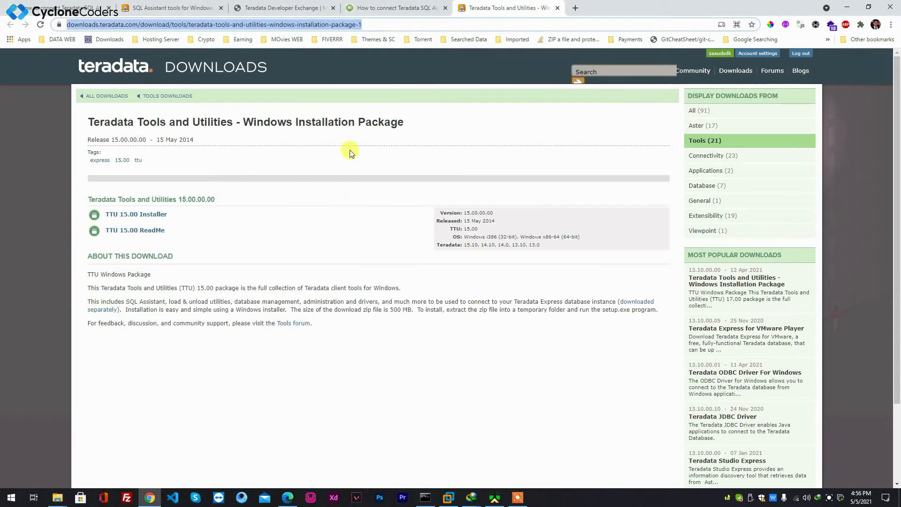
Switch to VMware Workstation running the TDExpress16.20_Sles11 virtual machine and keep its window maximized
{"action": "left_click", "coordinate": [450, 499]}
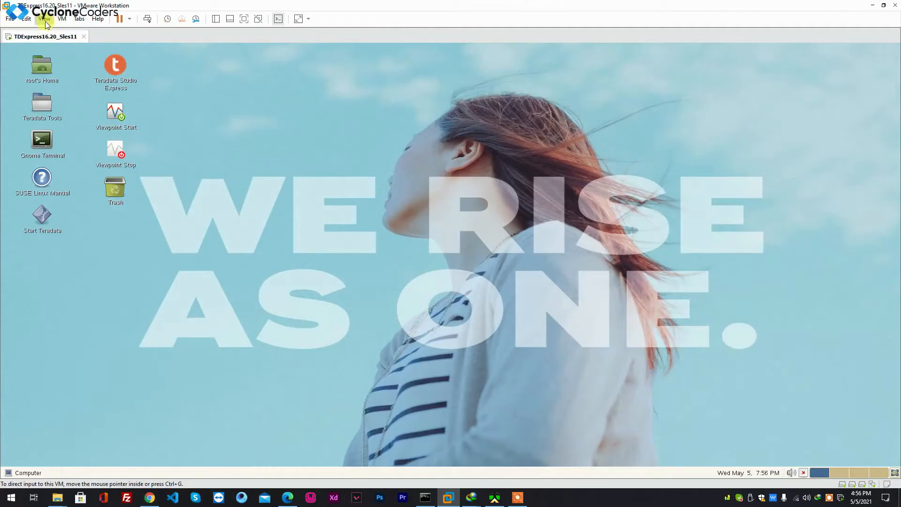
{"action": "left_click_drag", "start_coordinate": [268, 6], "coordinate": [352, 85]}
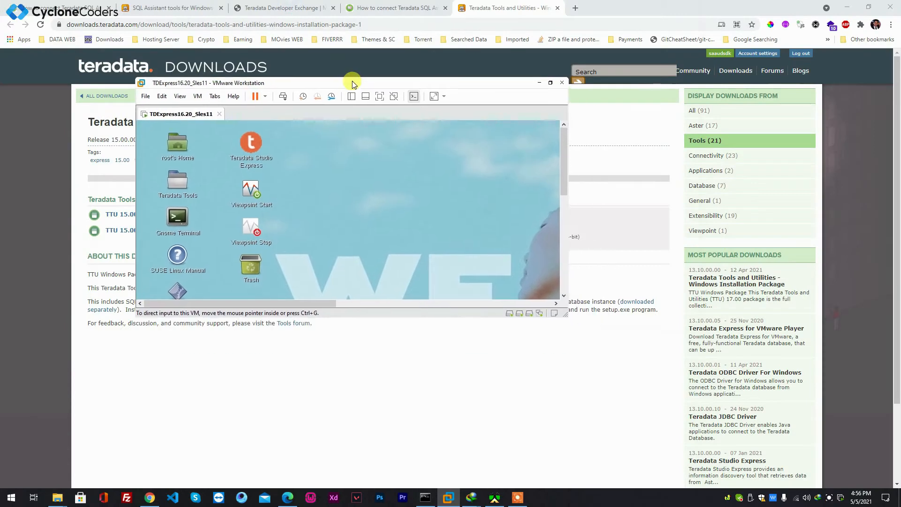
{"action": "left_click", "coordinate": [551, 82]}
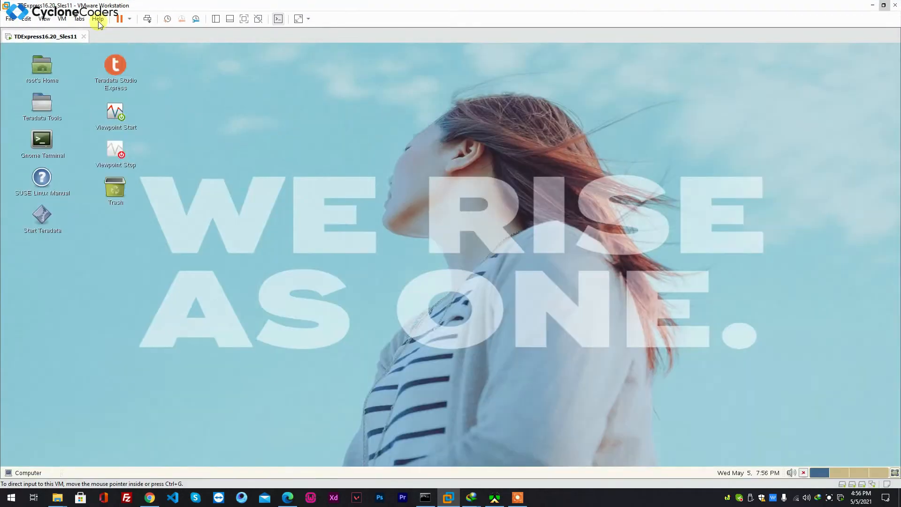
Open the Virtual Network Editor and select the VMnet8 NAT network
{"action": "left_click", "coordinate": [27, 18]}
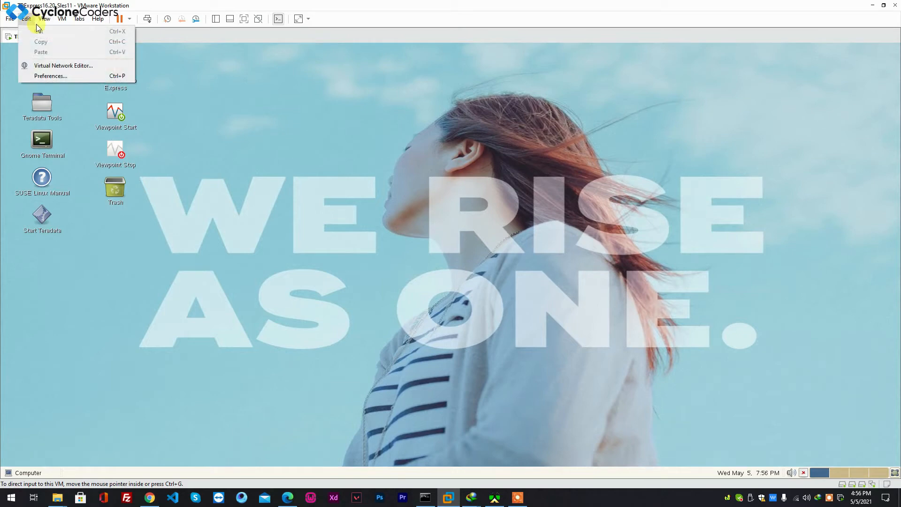
{"action": "left_click", "coordinate": [60, 66]}
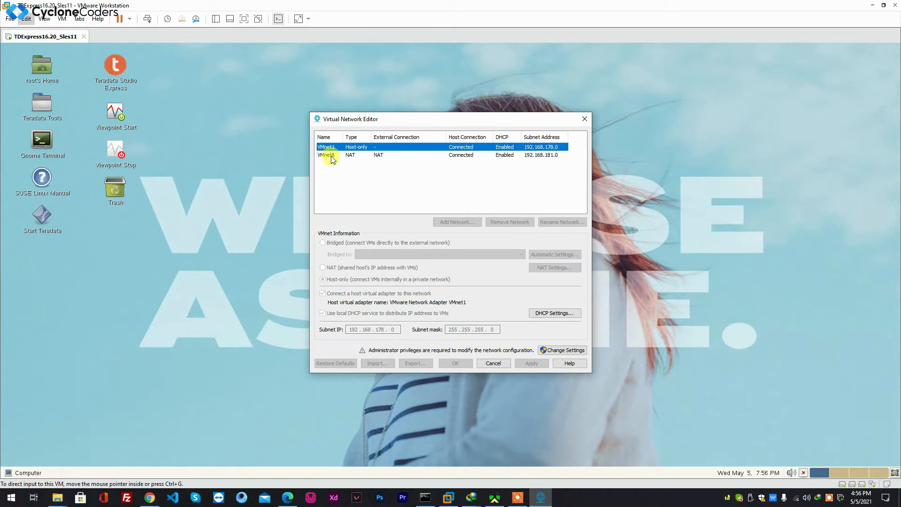
{"action": "left_click", "coordinate": [328, 156]}
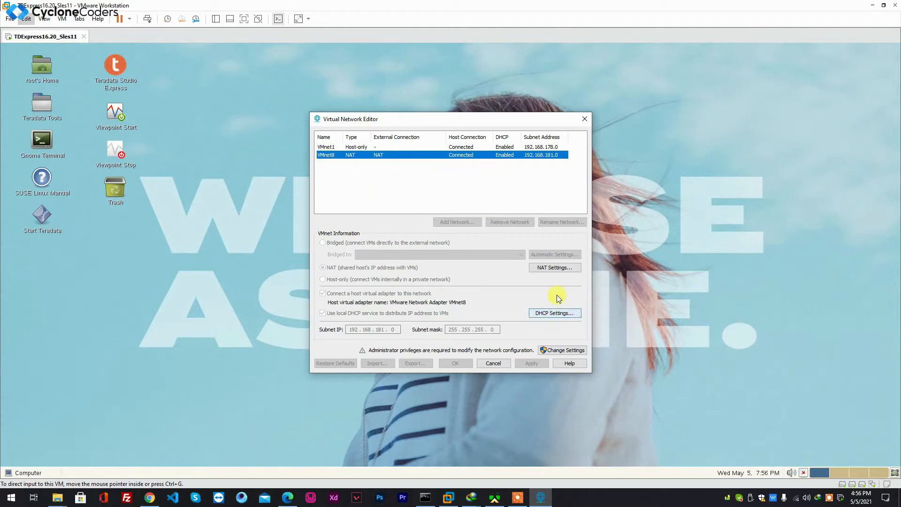
Inspect VMnet8's DHCP settings and NAT settings, closing each without changes
{"action": "left_click", "coordinate": [542, 317]}
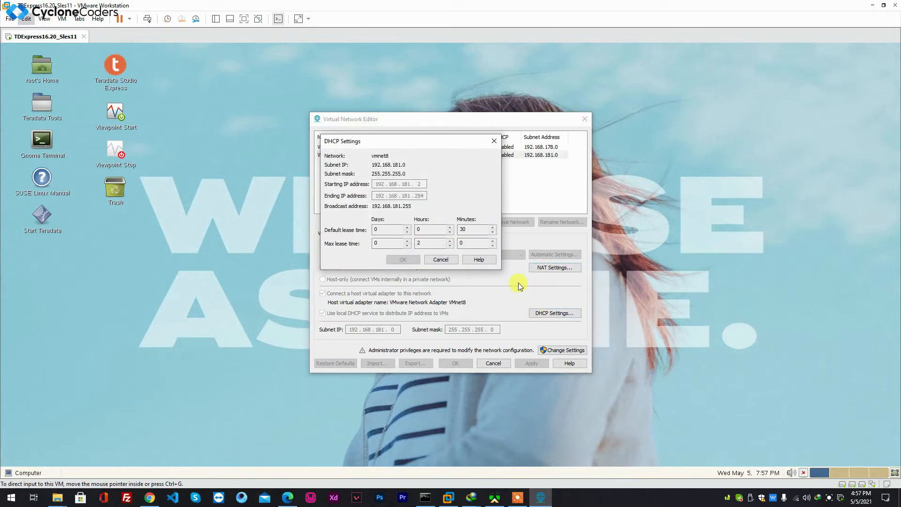
{"action": "left_click", "coordinate": [440, 260]}
{"action": "left_click", "coordinate": [551, 270]}
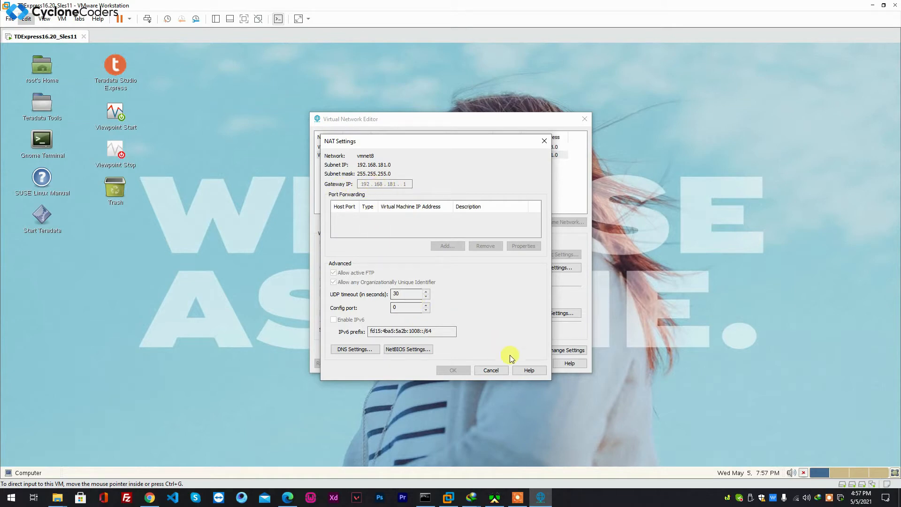
{"action": "left_click", "coordinate": [490, 370]}
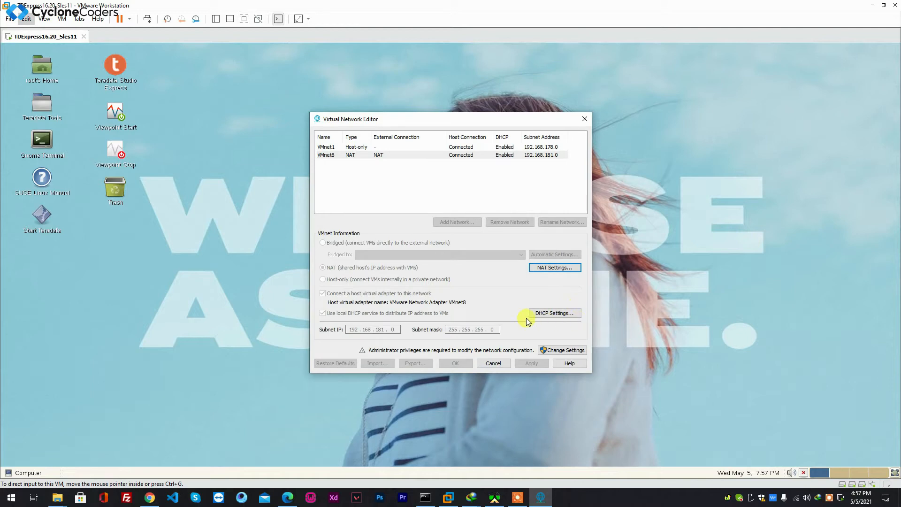
Unlock network editing with administrator privileges and select VMnet8 and its subnet IP field
{"action": "left_click", "coordinate": [558, 351]}
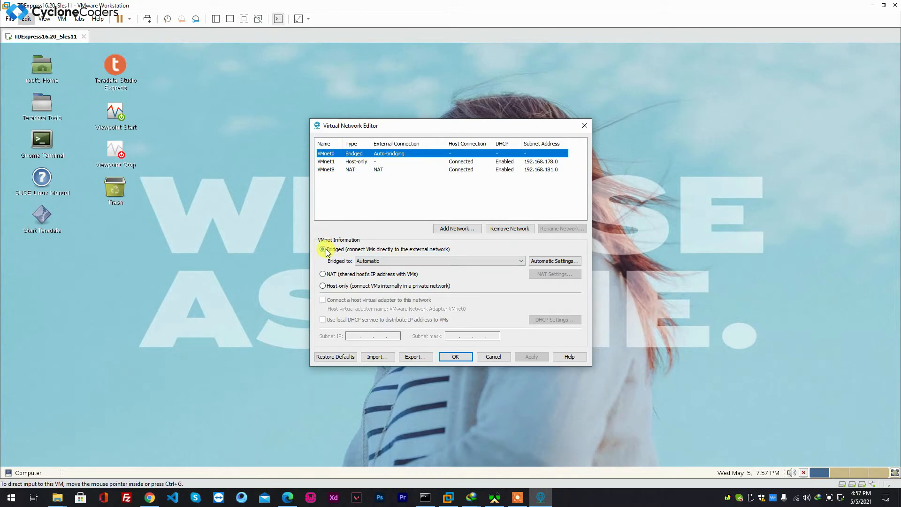
{"action": "left_click", "coordinate": [326, 171]}
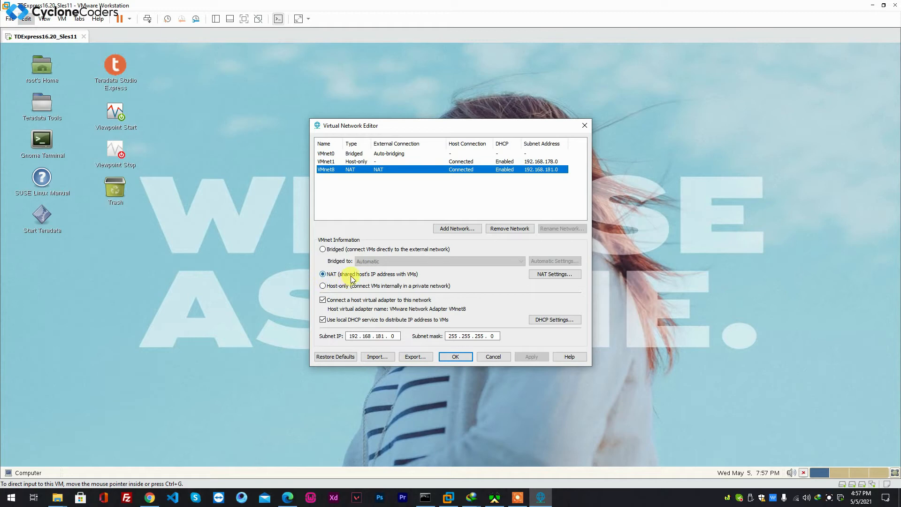
{"action": "left_click", "coordinate": [362, 336]}
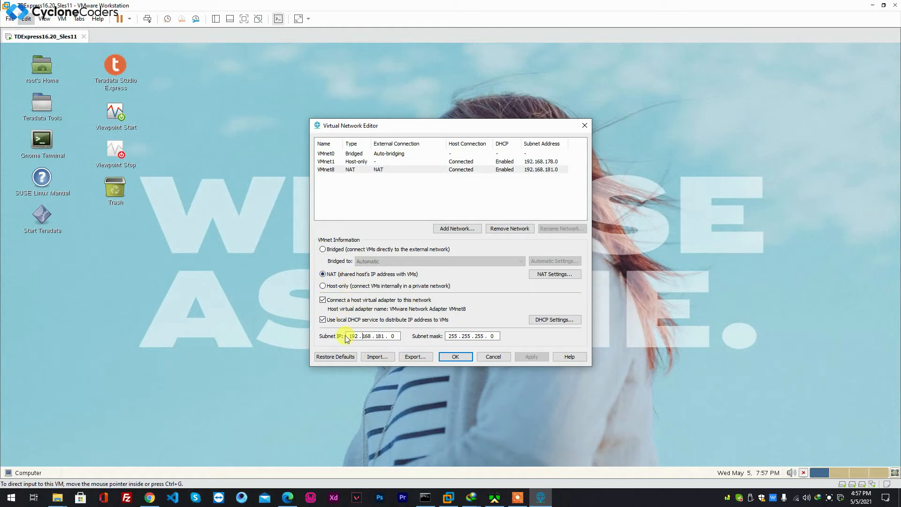
{"action": "double_click", "coordinate": [350, 336]}
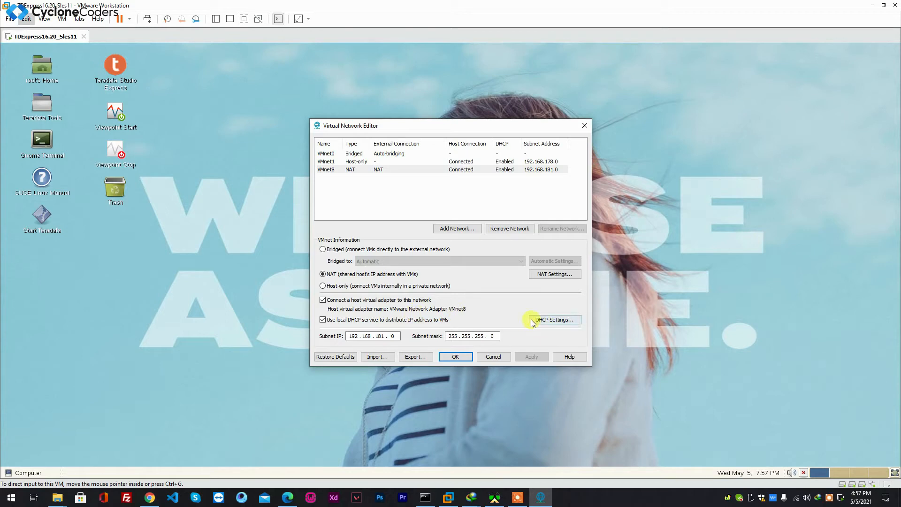
Set VMnet8's DHCP starting IP address to 192.168.181.2 and save the virtual network settings
{"action": "left_click", "coordinate": [556, 320]}
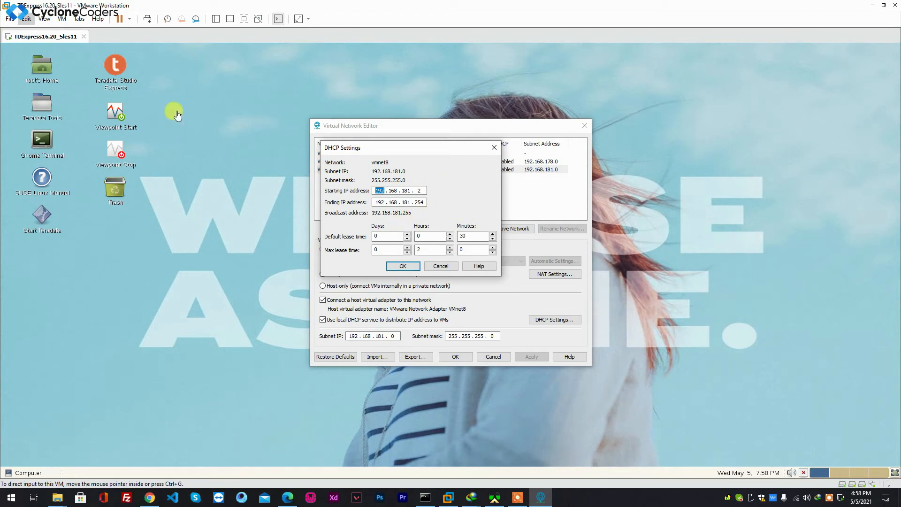
{"action": "left_click", "coordinate": [419, 190]}
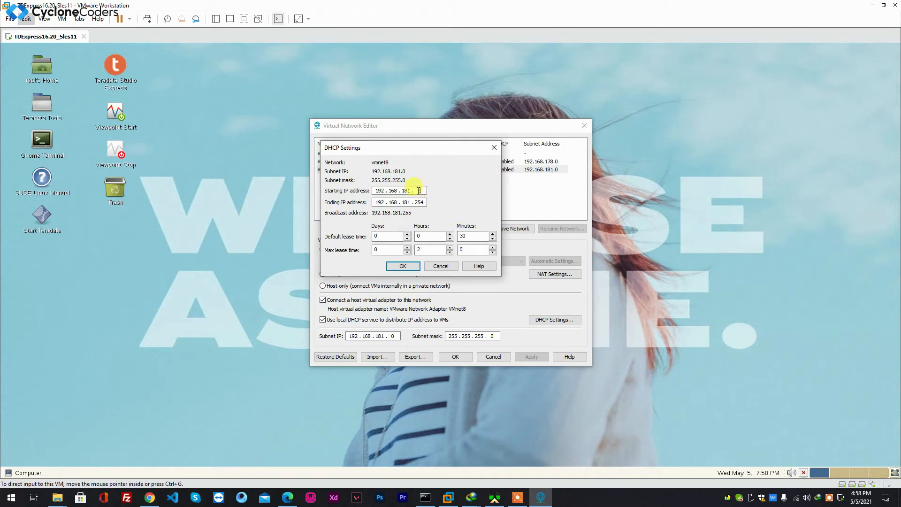
{"action": "type", "text": "2"}
{"action": "left_click", "coordinate": [416, 202]}
{"action": "double_click", "coordinate": [419, 202]}
{"action": "left_click", "coordinate": [403, 268]}
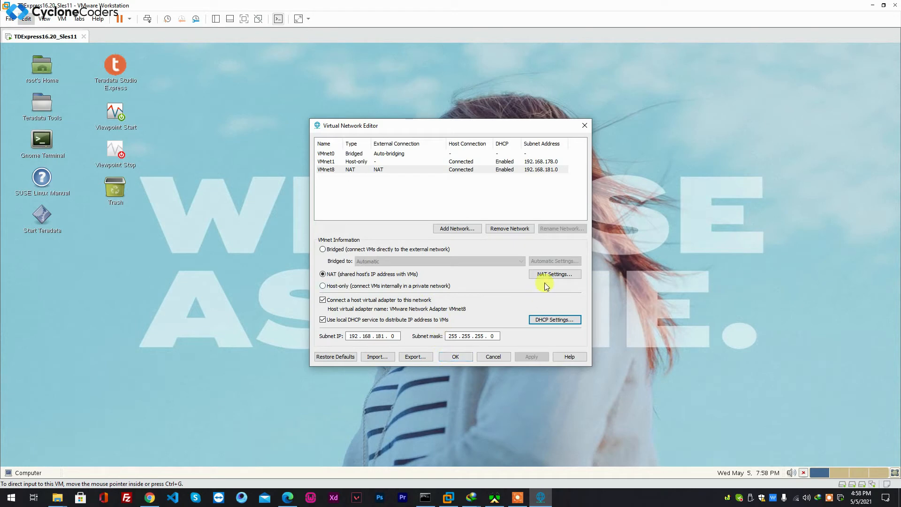
{"action": "left_click", "coordinate": [456, 357]}
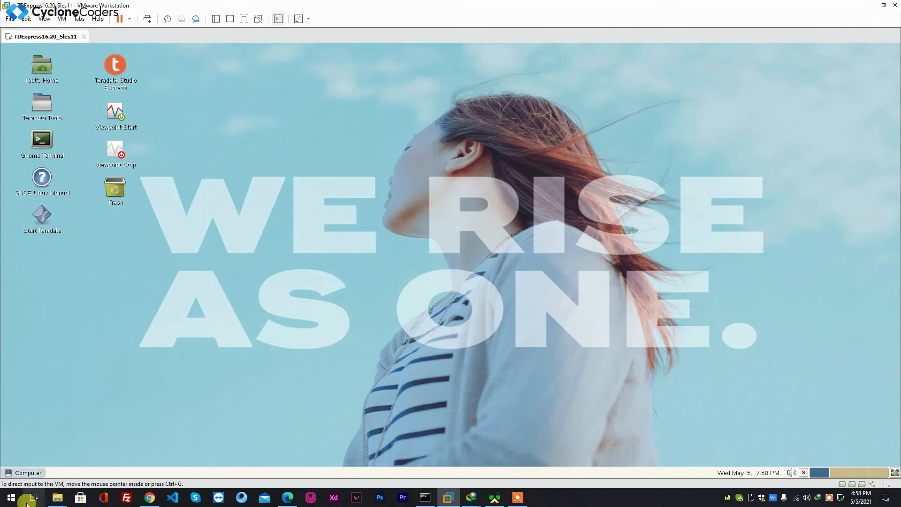
Open Network Settings from the YaST Control Center inside the Teradata Express VM
{"action": "left_click", "coordinate": [22, 474]}
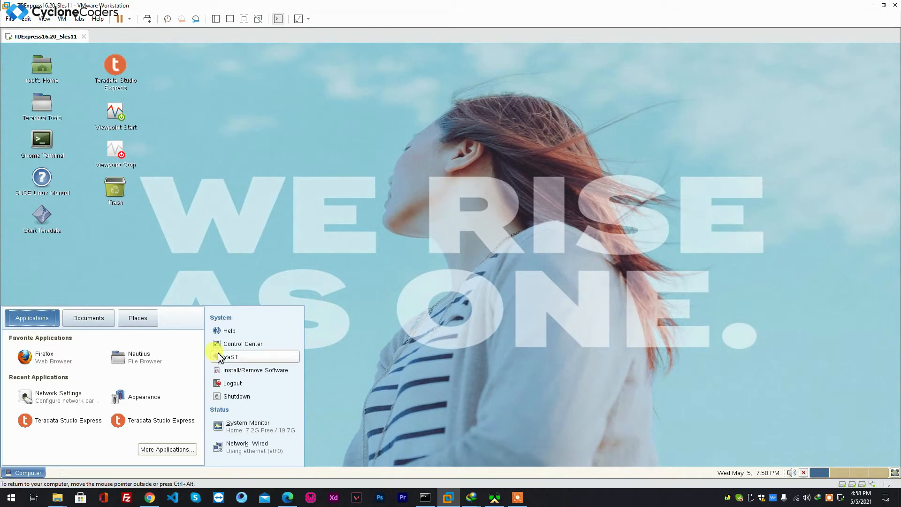
{"action": "left_click", "coordinate": [235, 361]}
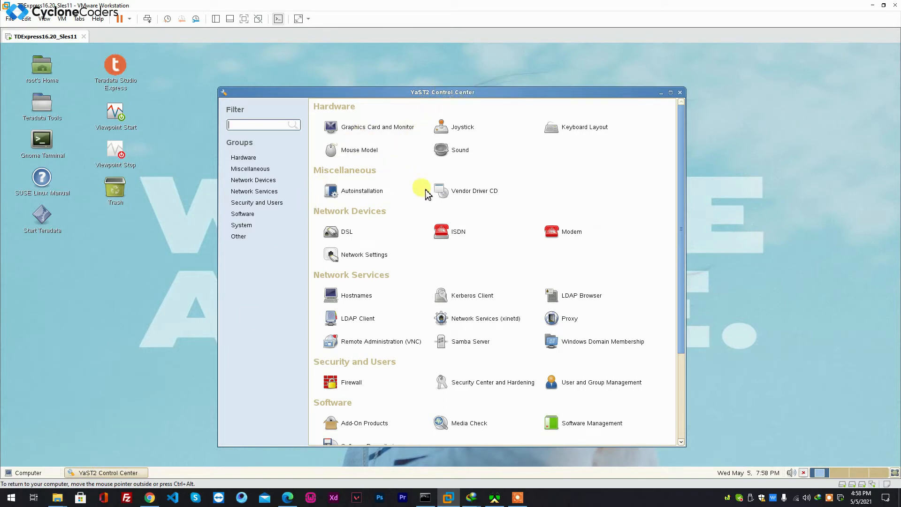
{"action": "left_click", "coordinate": [361, 259]}
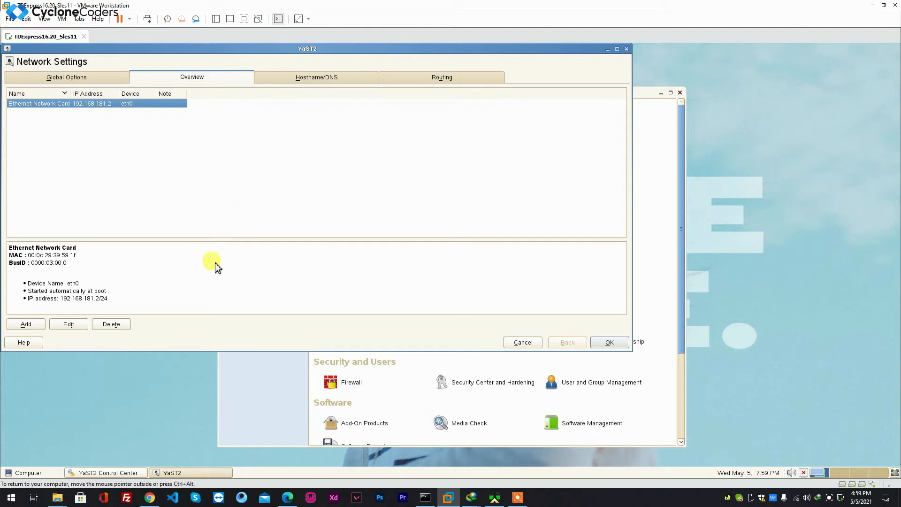
Inspect the eth0 card's static IP address, subnet mask and hostname, then close Network Settings and YaST without changes
{"action": "left_click", "coordinate": [75, 326]}
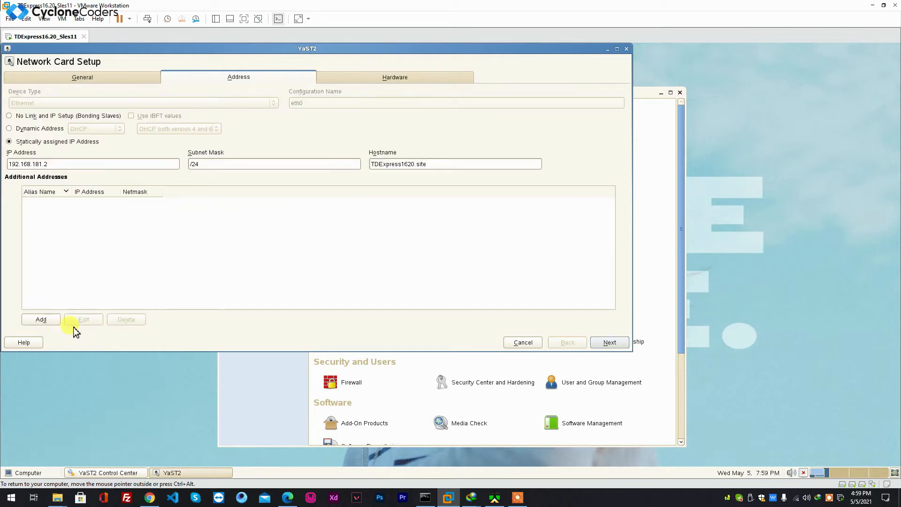
{"action": "left_click", "coordinate": [12, 143]}
{"action": "left_click_drag", "start_coordinate": [59, 167], "coordinate": [10, 167]}
{"action": "left_click", "coordinate": [203, 167]}
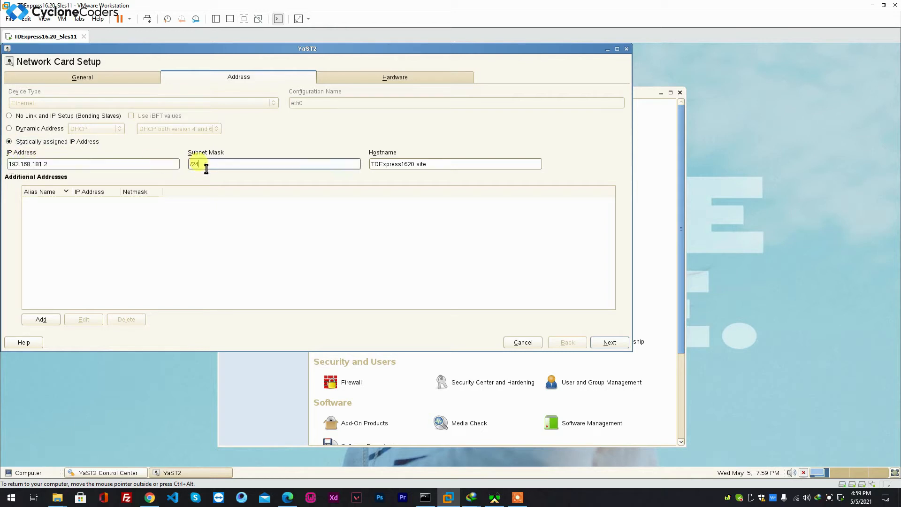
{"action": "left_click_drag", "start_coordinate": [470, 169], "coordinate": [374, 167]}
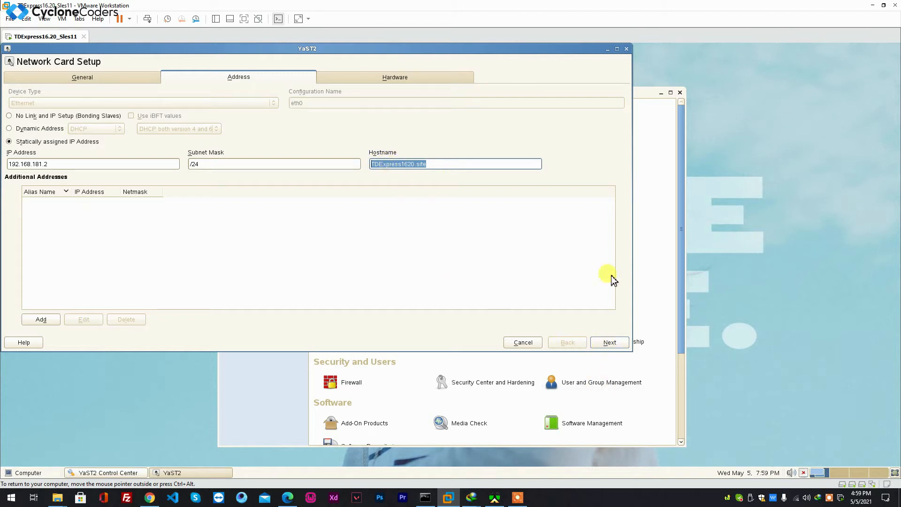
{"action": "left_click", "coordinate": [628, 49]}
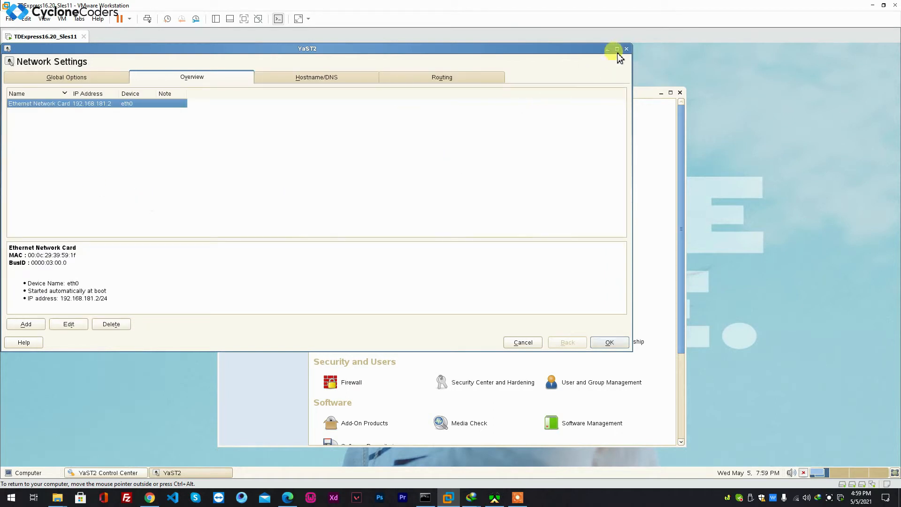
{"action": "left_click", "coordinate": [337, 185]}
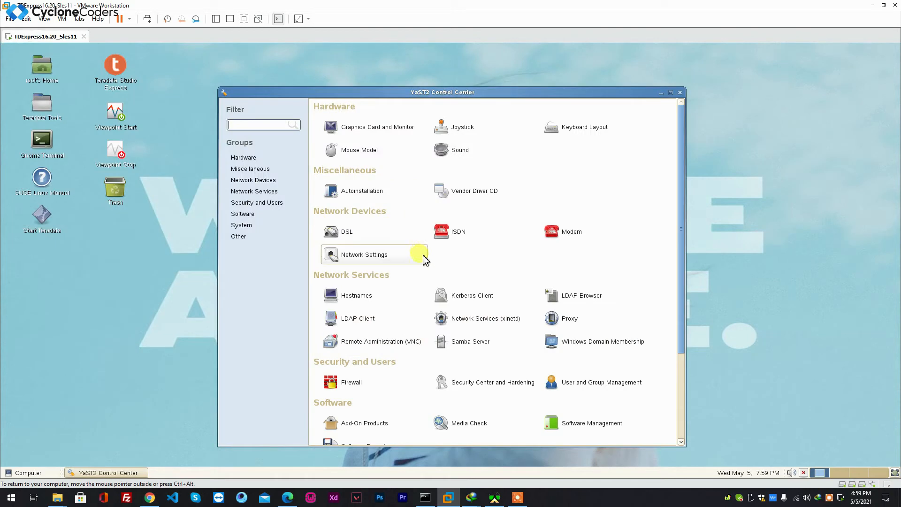
{"action": "left_click", "coordinate": [680, 93]}
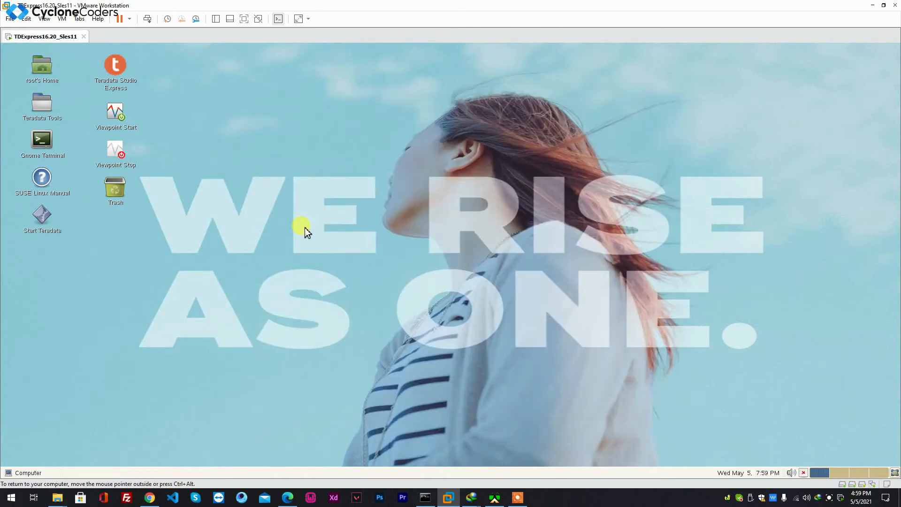
Set the VM's network adapter to the custom VMnet8 (NAT) virtual network and apply the settings
{"action": "double_click", "coordinate": [871, 485]}
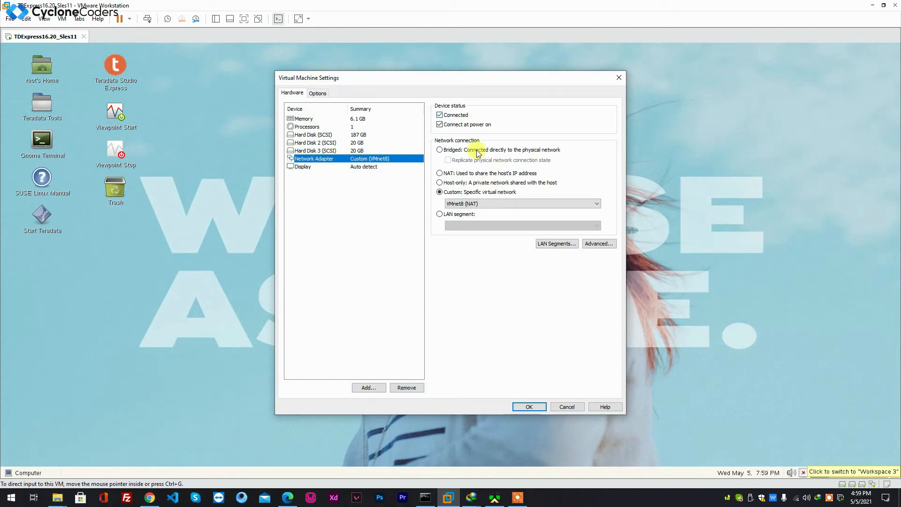
{"action": "left_click", "coordinate": [440, 192]}
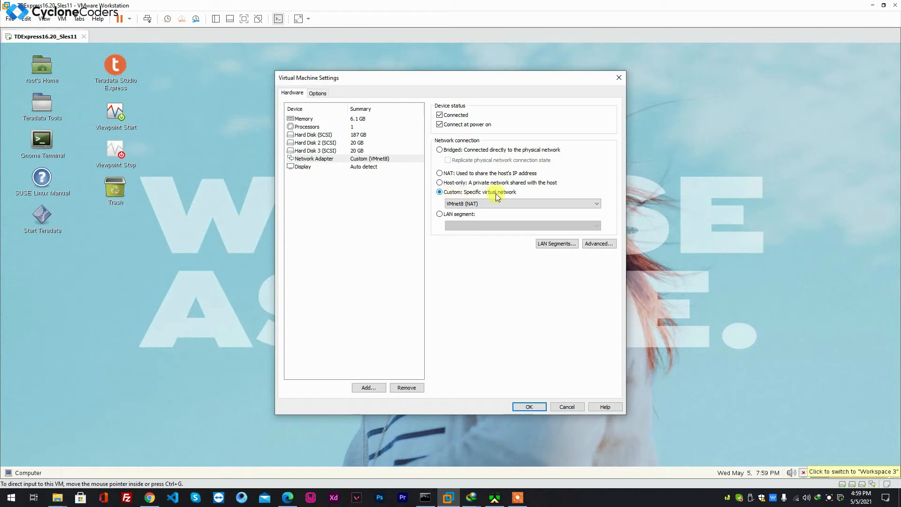
{"action": "left_click", "coordinate": [490, 203]}
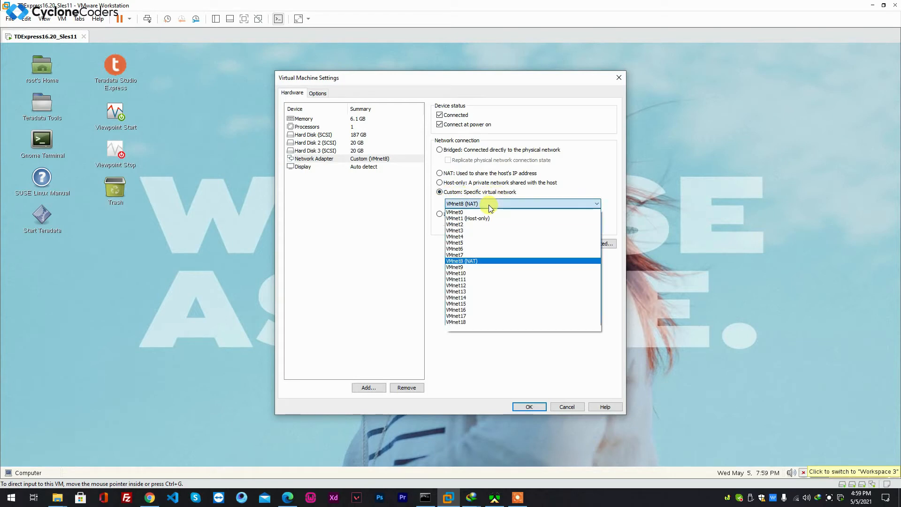
{"action": "left_click", "coordinate": [471, 262]}
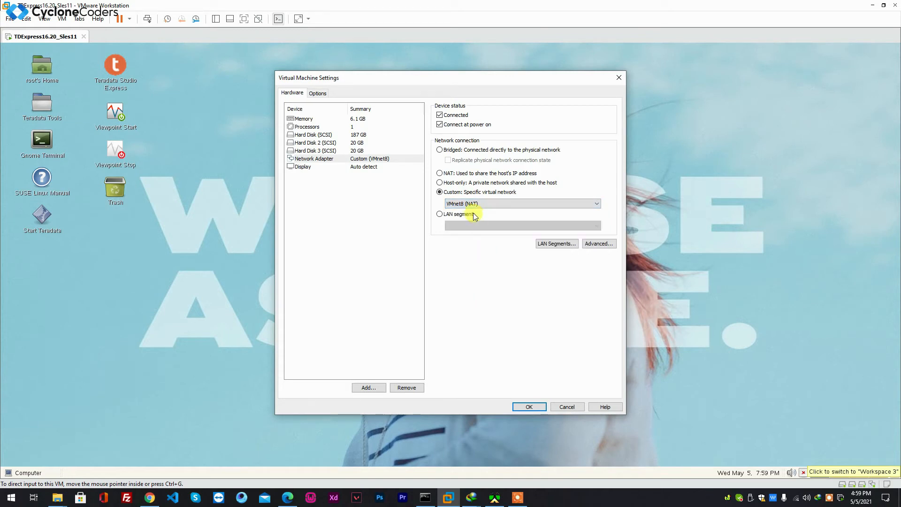
{"action": "left_click", "coordinate": [529, 406]}
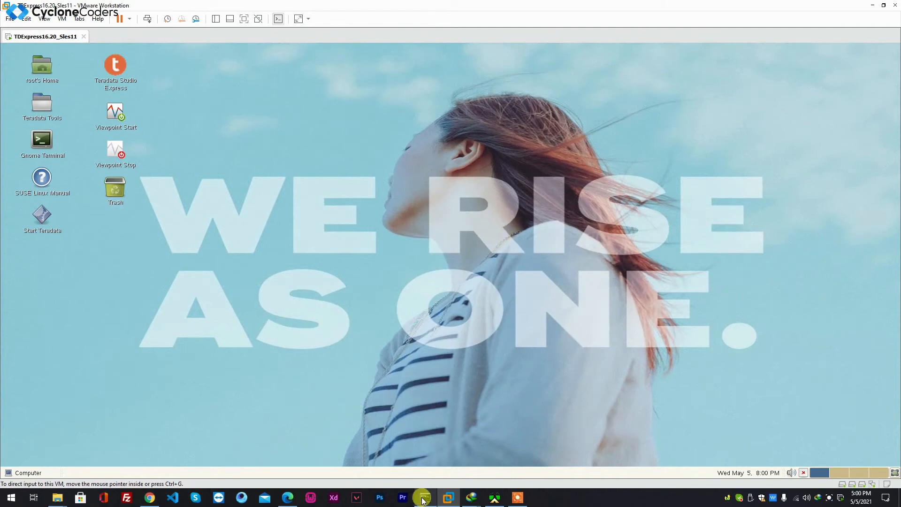
Ping 192.168.181.2 from the Windows command prompt, highlight the packet statistics, and minimize the prompt
{"action": "mouse_move", "coordinate": [423, 501]}
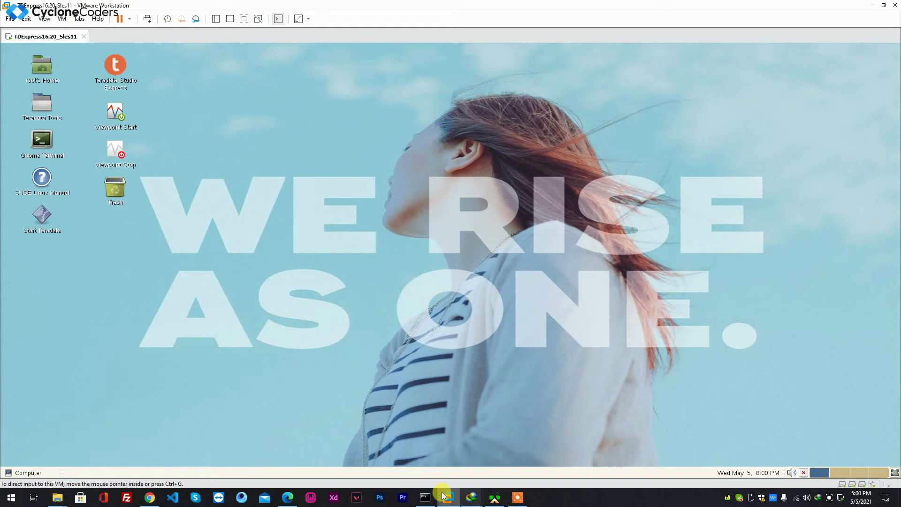
{"action": "left_click", "coordinate": [425, 497]}
{"action": "left_click", "coordinate": [273, 364]}
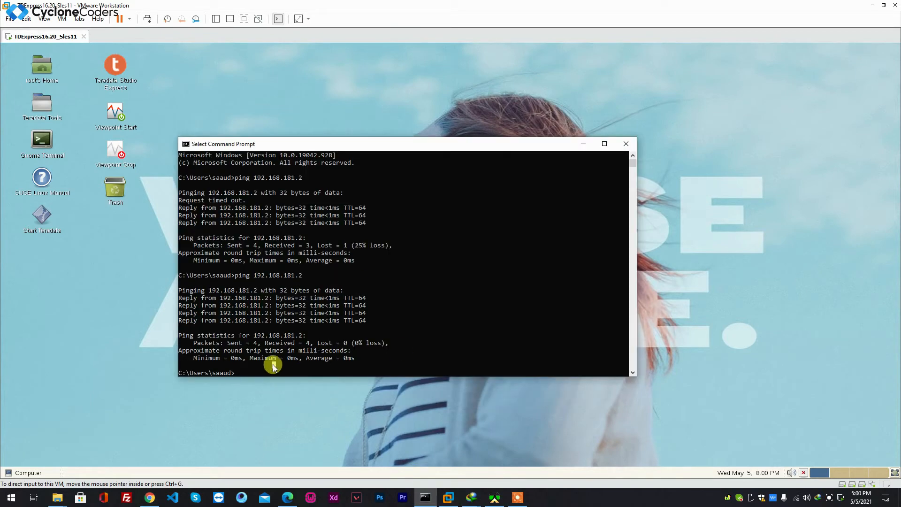
{"action": "key", "text": "Escape"}
{"action": "key", "text": "Return"}
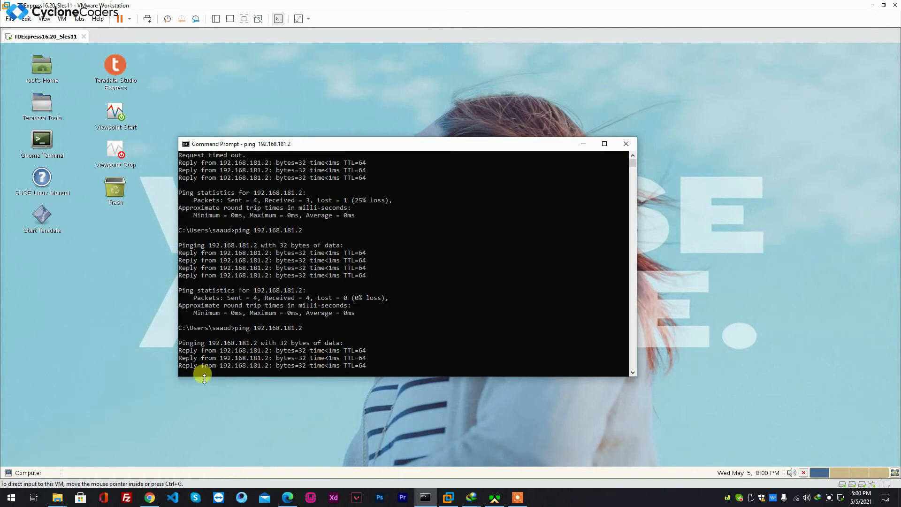
{"action": "left_click_drag", "start_coordinate": [301, 344], "coordinate": [309, 344]}
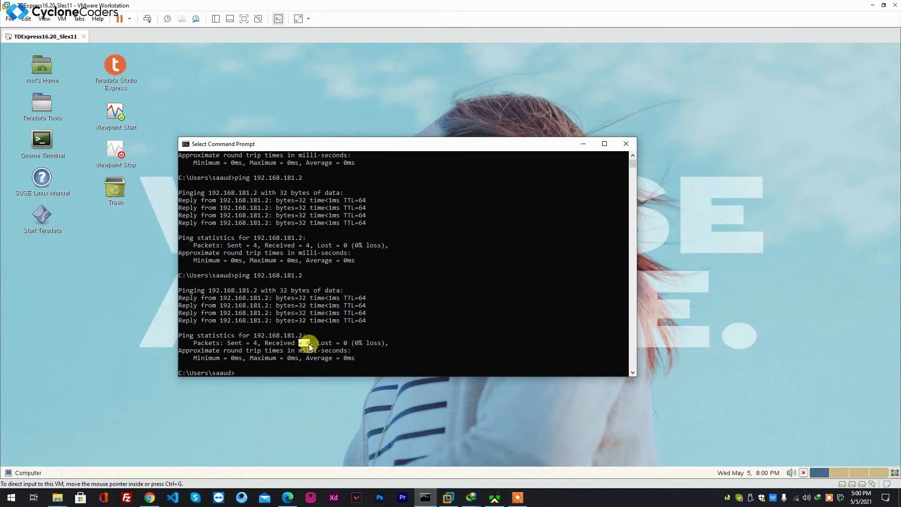
{"action": "left_click_drag", "start_coordinate": [229, 349], "coordinate": [251, 341]}
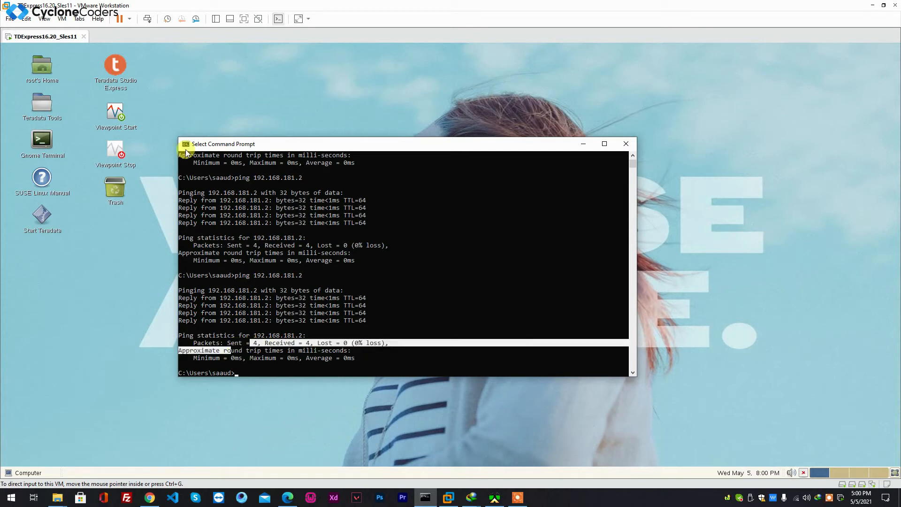
{"action": "left_click", "coordinate": [582, 145]}
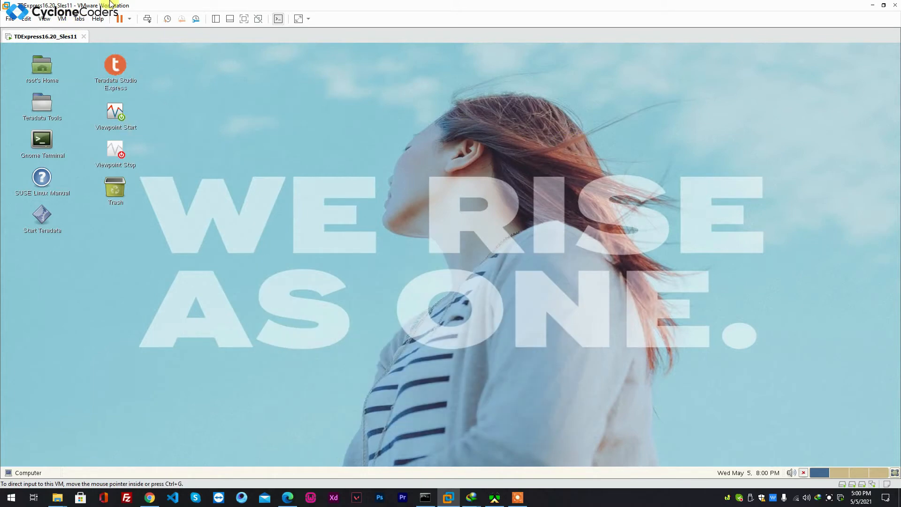
Minimize VMware and the browser, switch to Teradata SQL Assistant, and review the SHOP database query script
{"action": "left_click", "coordinate": [872, 5]}
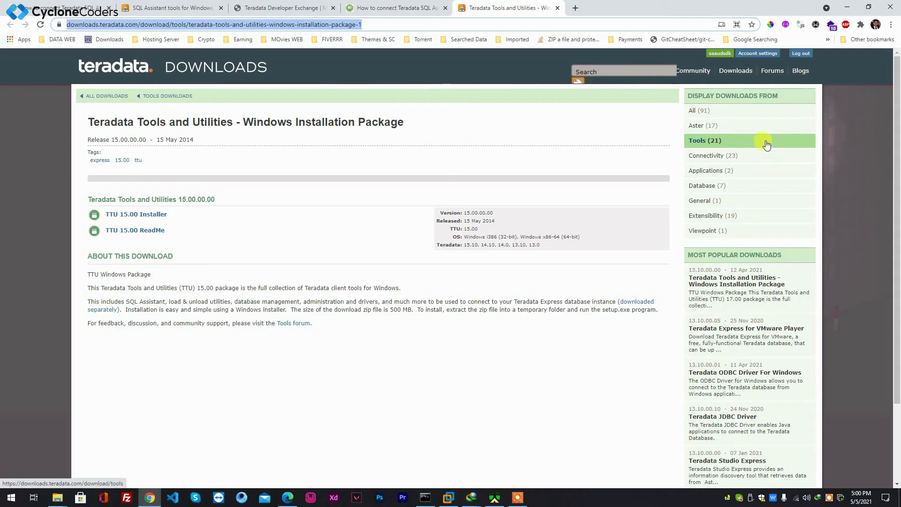
{"action": "left_click", "coordinate": [847, 7]}
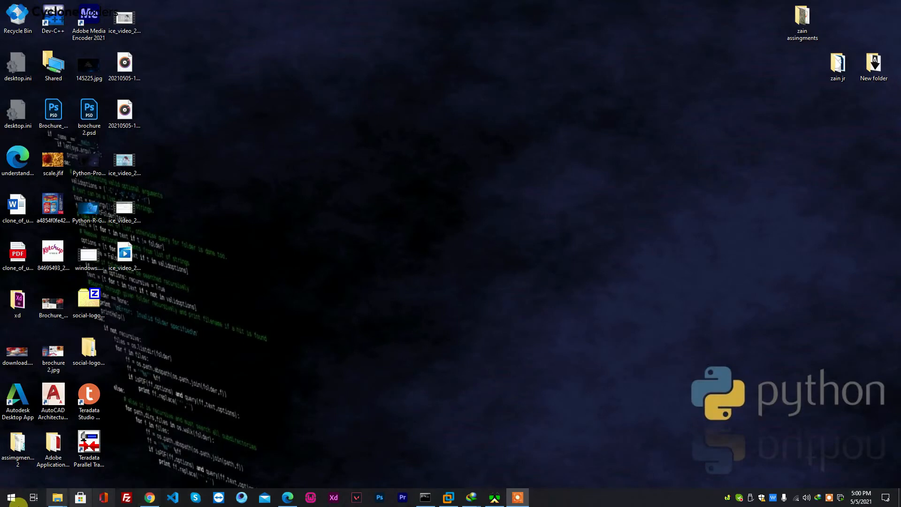
{"action": "left_click", "coordinate": [10, 497]}
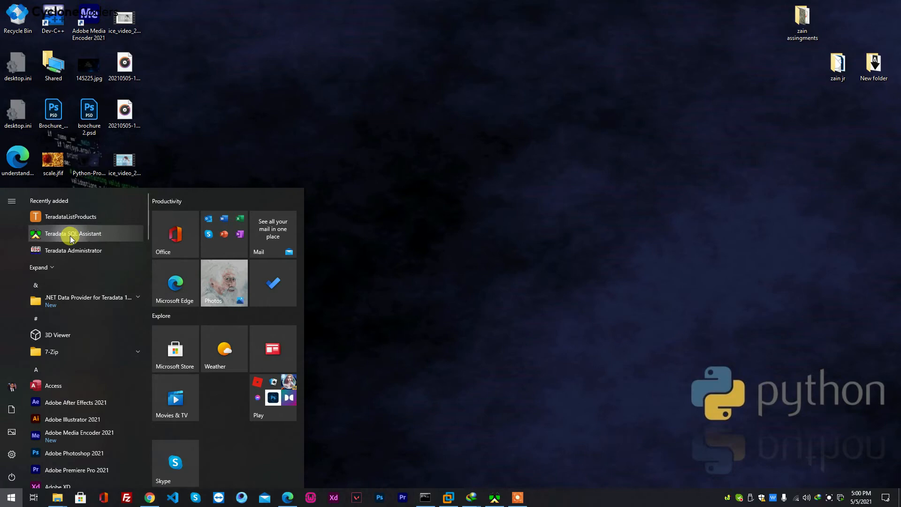
{"action": "left_click", "coordinate": [494, 496]}
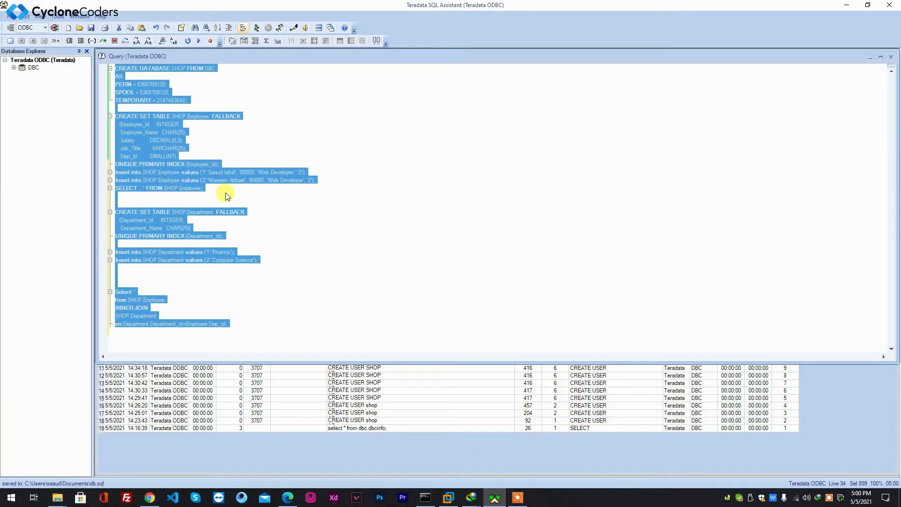
{"action": "left_click", "coordinate": [300, 202]}
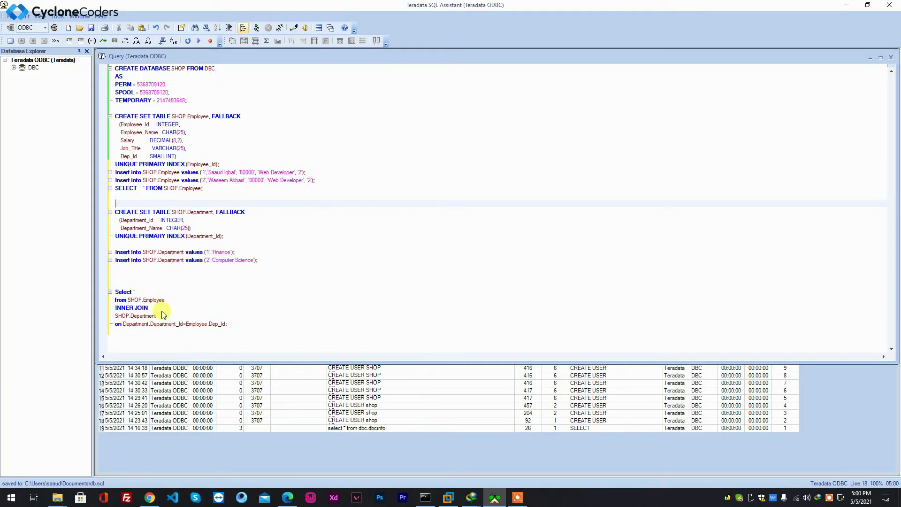
{"action": "left_click", "coordinate": [230, 324]}
{"action": "left_click", "coordinate": [130, 88], "text": "shift"}
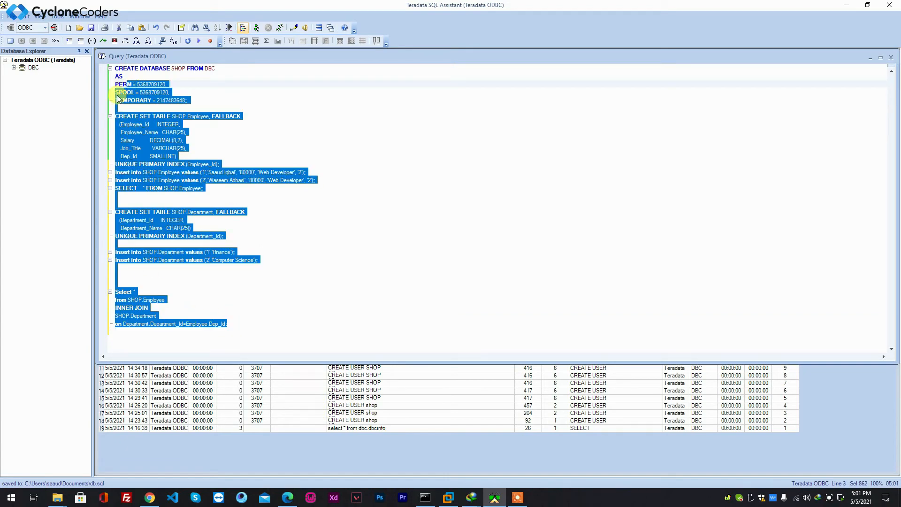
{"action": "left_click", "coordinate": [134, 76]}
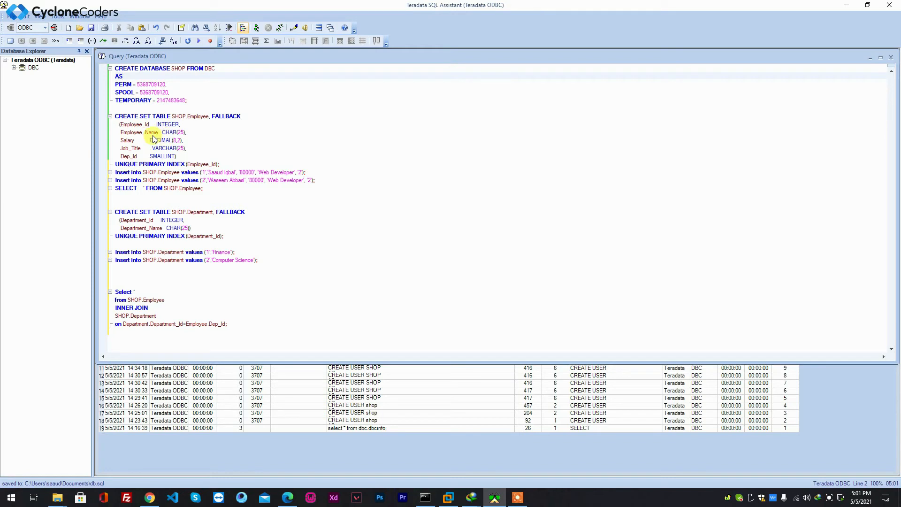
{"action": "left_click", "coordinate": [169, 125]}
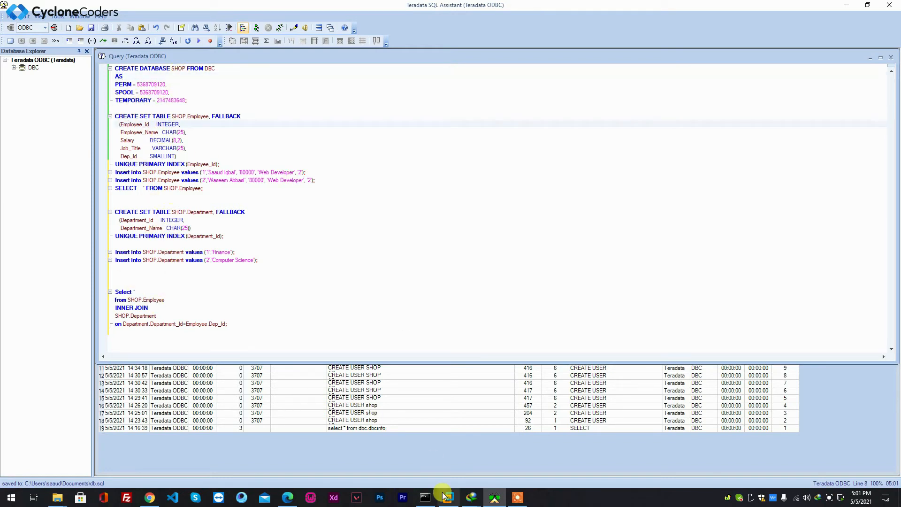
{"action": "left_click", "coordinate": [12, 497]}
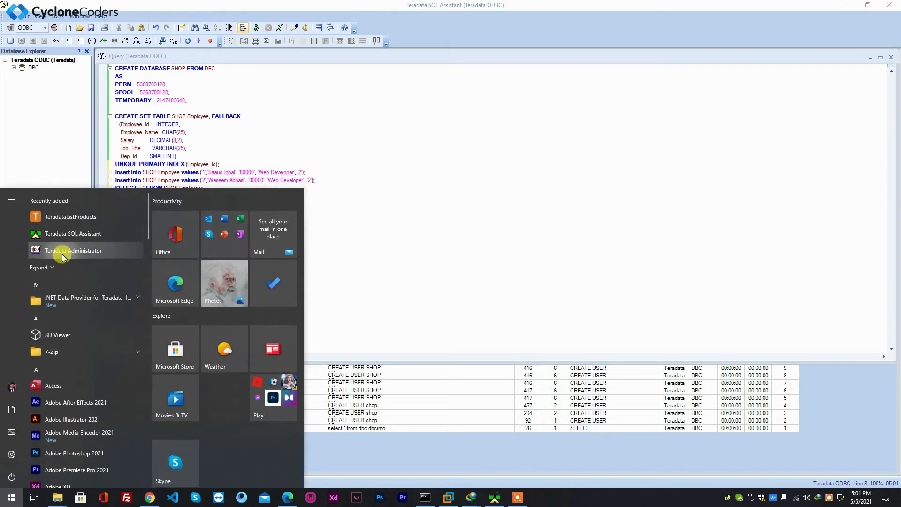
{"action": "left_click", "coordinate": [62, 253]}
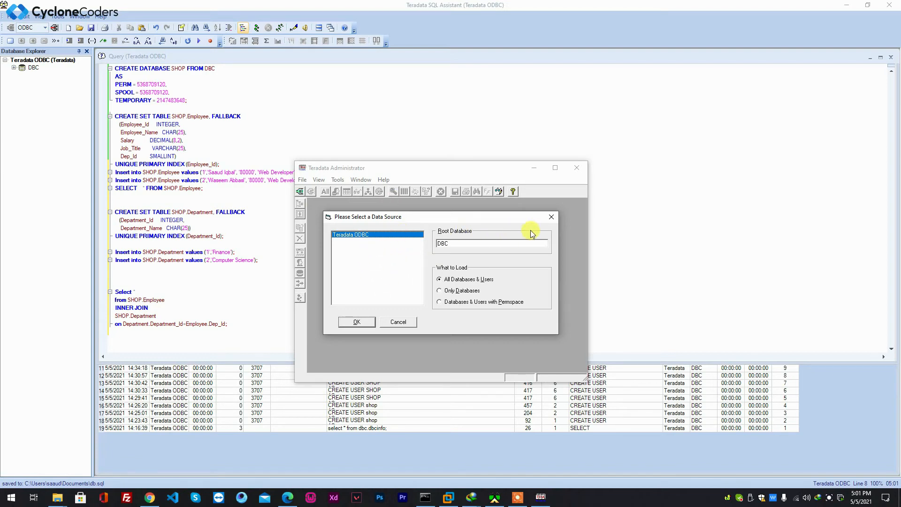
{"action": "left_click", "coordinate": [552, 216]}
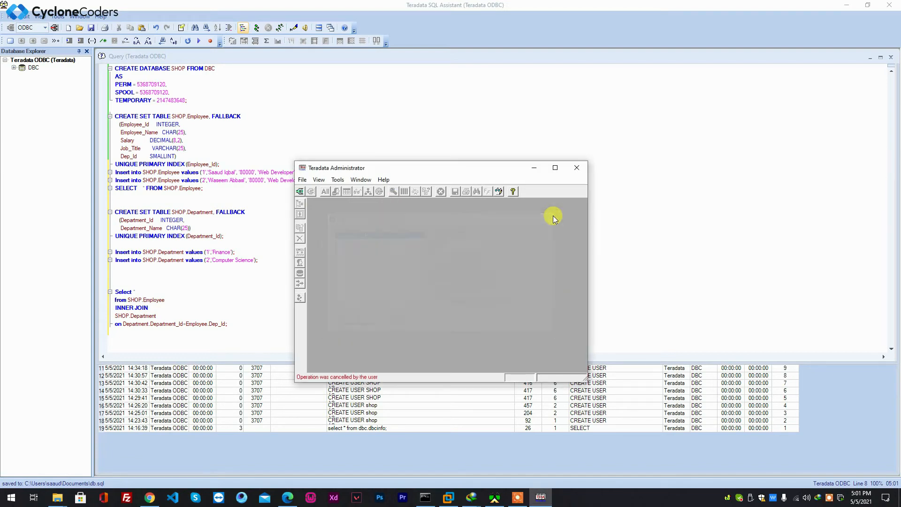
{"action": "left_click", "coordinate": [577, 168]}
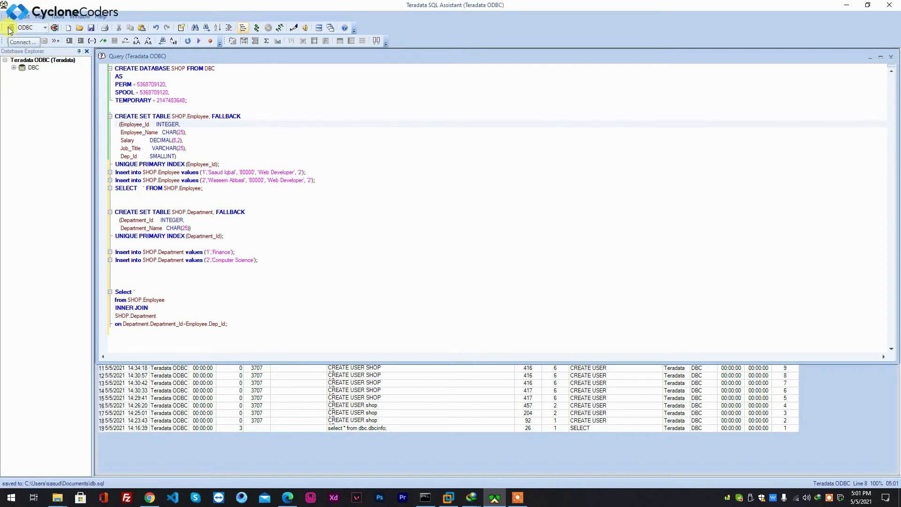
Disconnect the query window from the Teradata ODBC data source
{"action": "left_click", "coordinate": [35, 29]}
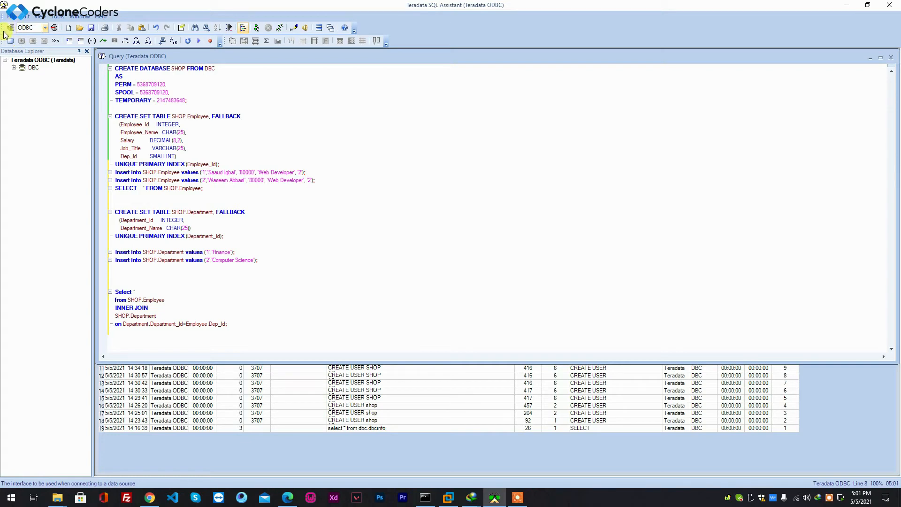
{"action": "left_click", "coordinate": [55, 28]}
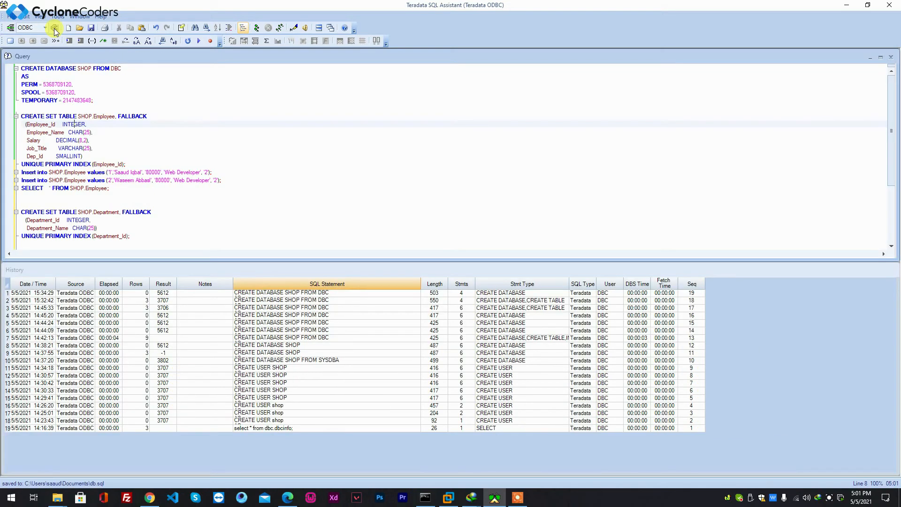
{"action": "left_click", "coordinate": [24, 17]}
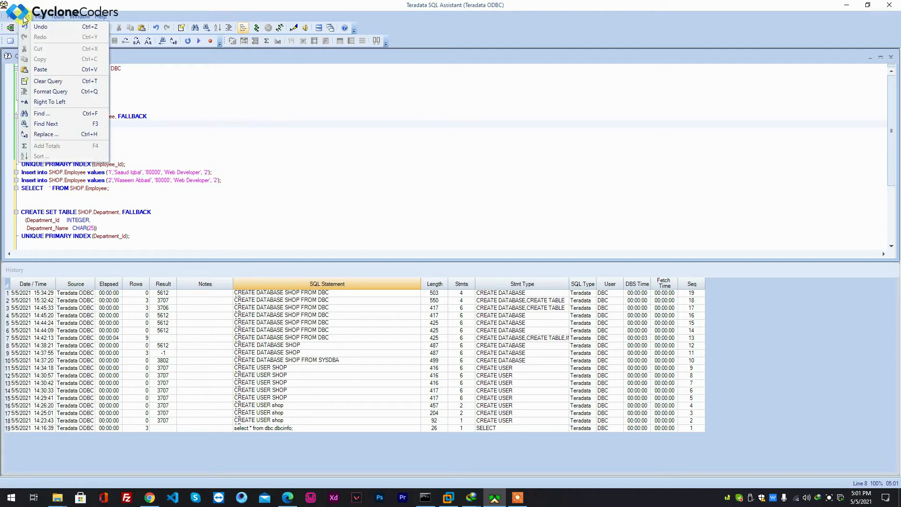
{"action": "mouse_move", "coordinate": [74, 17]}
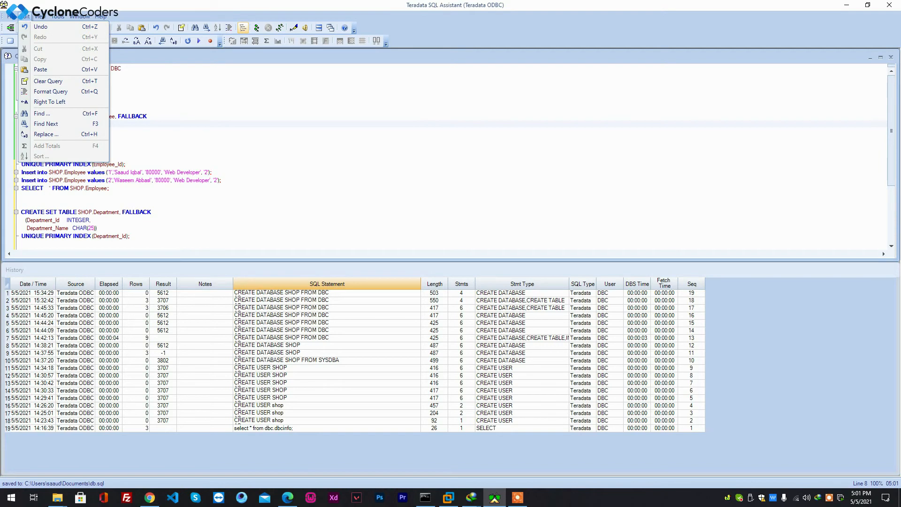
{"action": "key", "text": "Escape"}
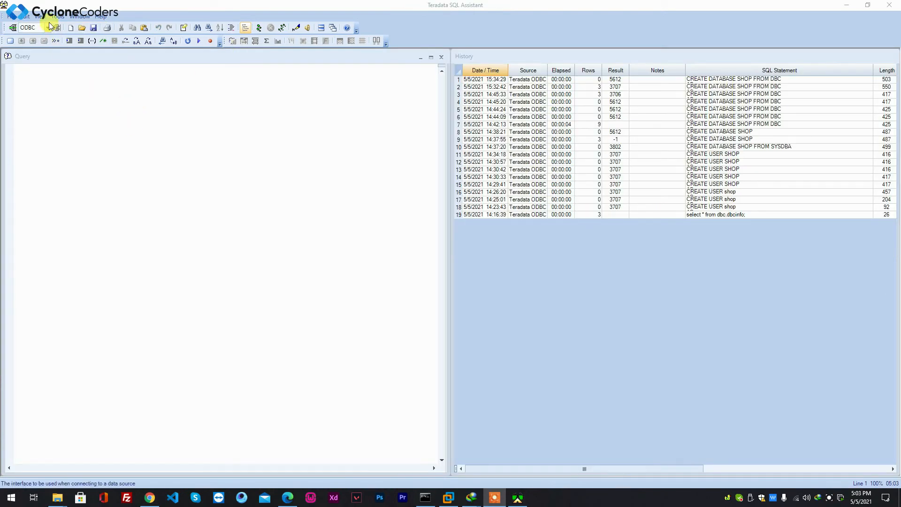
Start defining a new user ODBC data source and choose the Teradata driver for it
{"action": "left_click", "coordinate": [57, 16]}
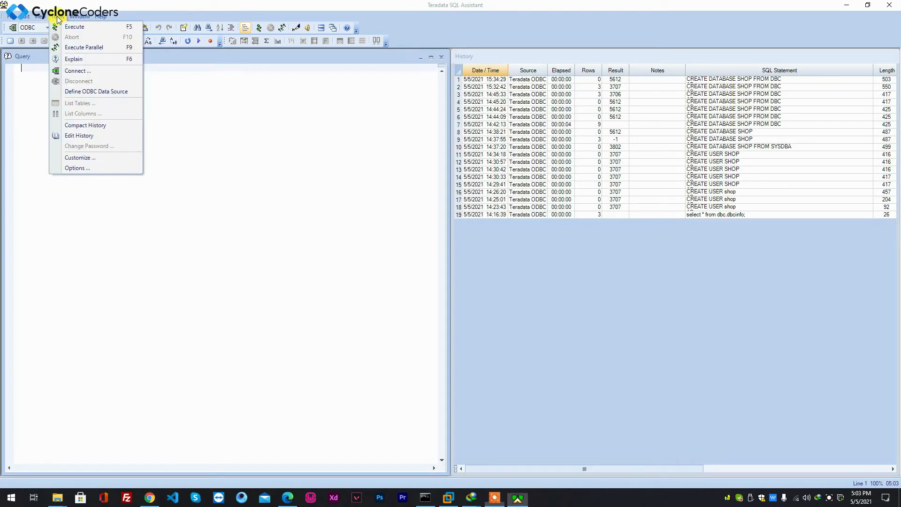
{"action": "left_click", "coordinate": [80, 97]}
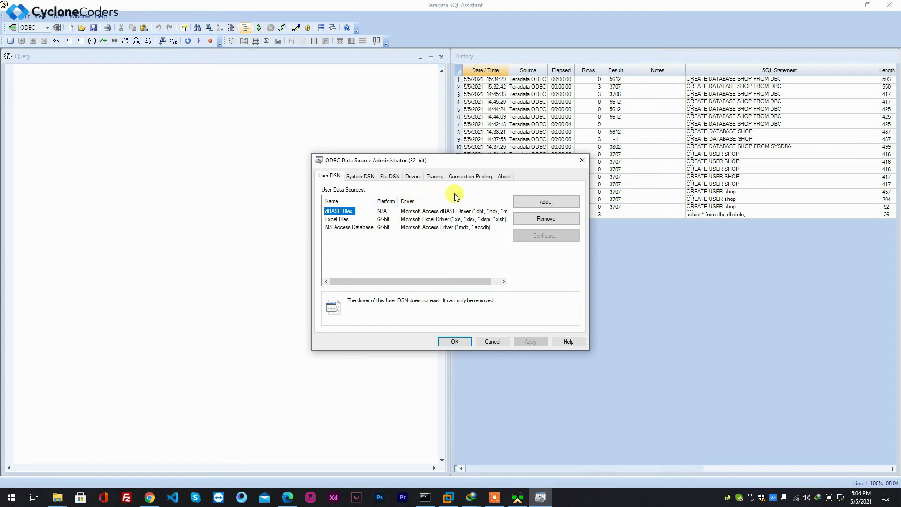
{"action": "left_click", "coordinate": [536, 202]}
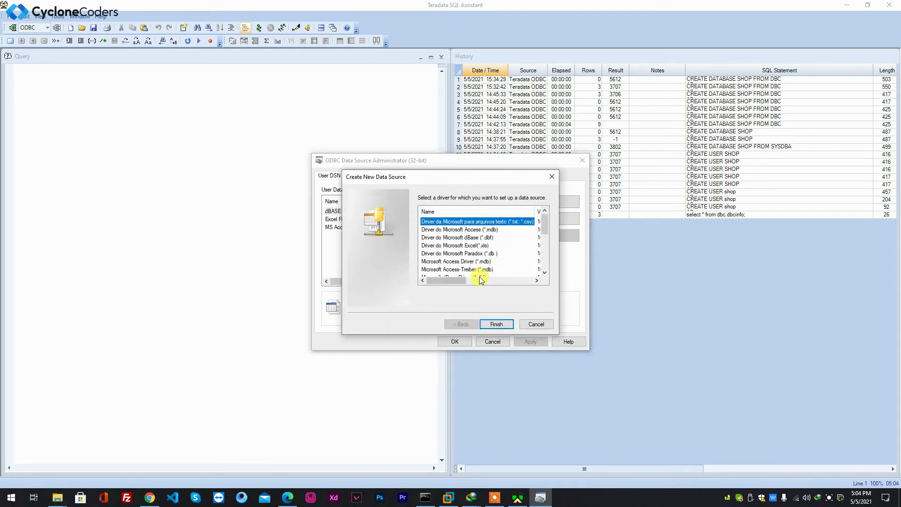
{"action": "scroll", "coordinate": [450, 245], "scroll_direction": "down", "scroll_amount": 4}
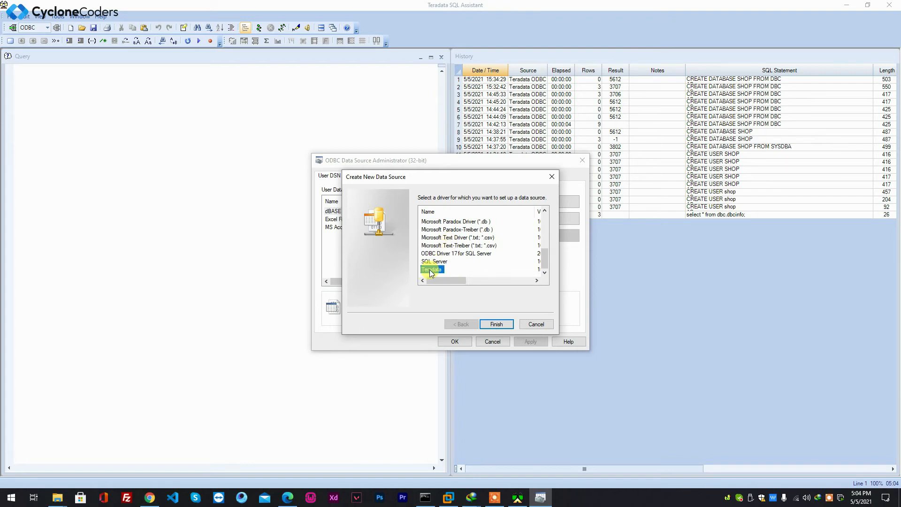
{"action": "left_click", "coordinate": [496, 324]}
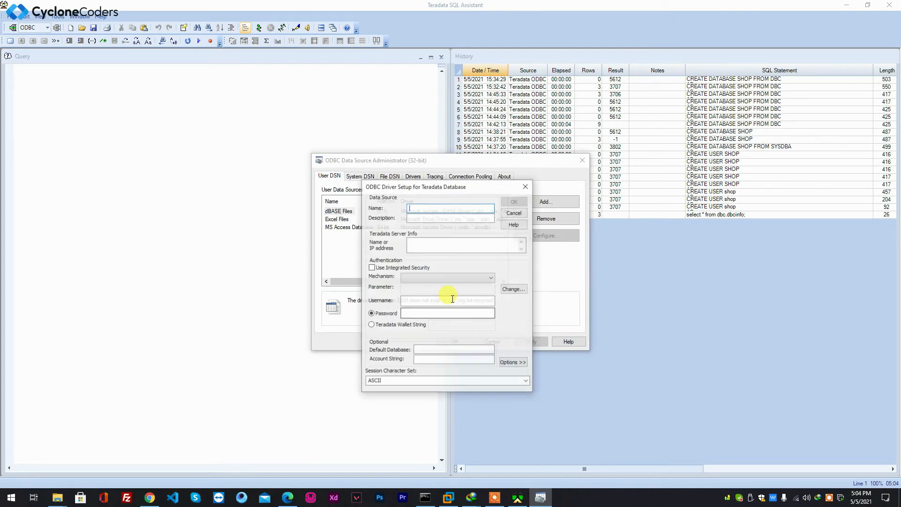
Name the data source after the user with an _ODBC suffix and copy that name into the description
{"action": "left_click_drag", "start_coordinate": [433, 188], "coordinate": [391, 162]}
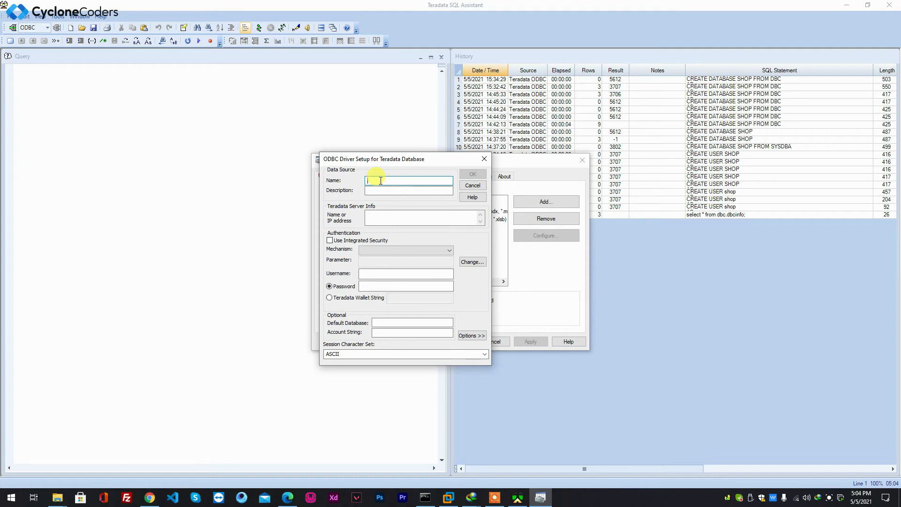
{"action": "type", "text": "Sa"}
{"action": "left_click", "coordinate": [396, 190]}
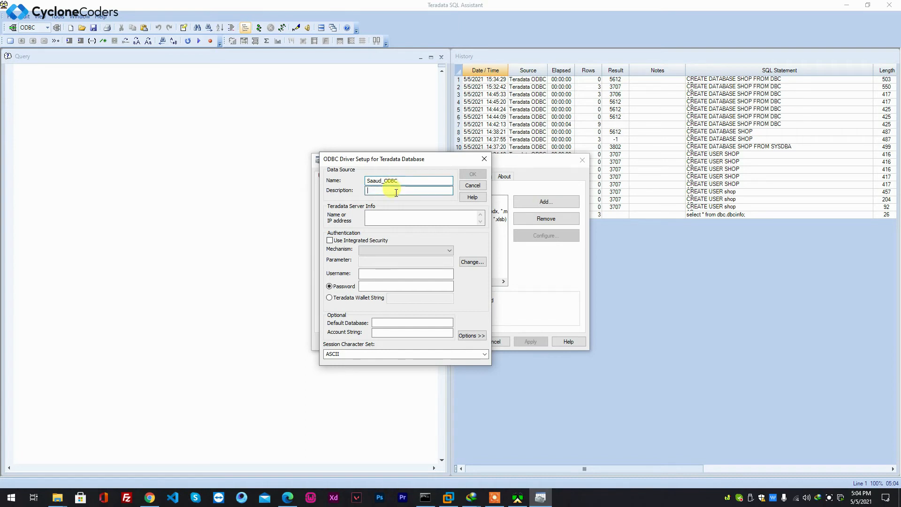
{"action": "left_click_drag", "start_coordinate": [405, 181], "coordinate": [357, 177]}
{"action": "key", "text": "ctrl+c"}
{"action": "left_click", "coordinate": [370, 190]}
{"action": "key", "text": "ctrl+v"}
Set the server to 192.168.181.2, the username to dbc, and enter the account password
{"action": "left_click", "coordinate": [375, 219]}
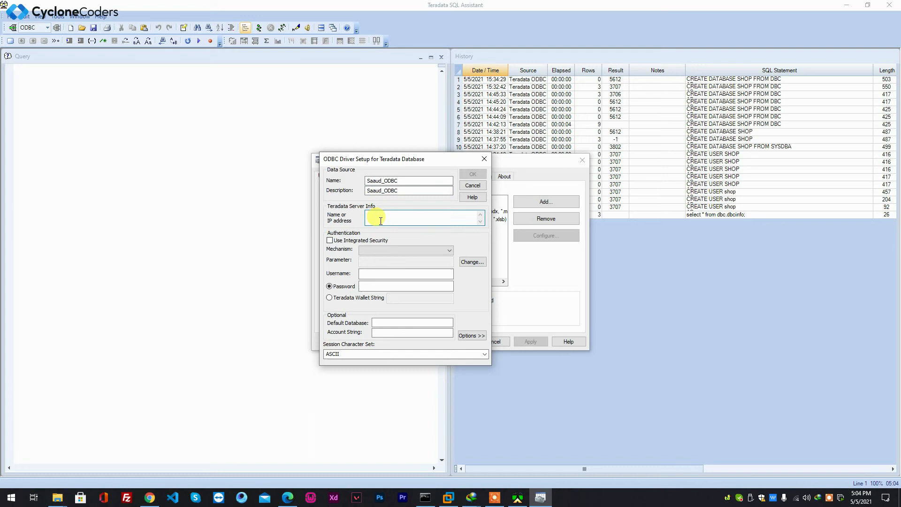
{"action": "type", "text": "12"}
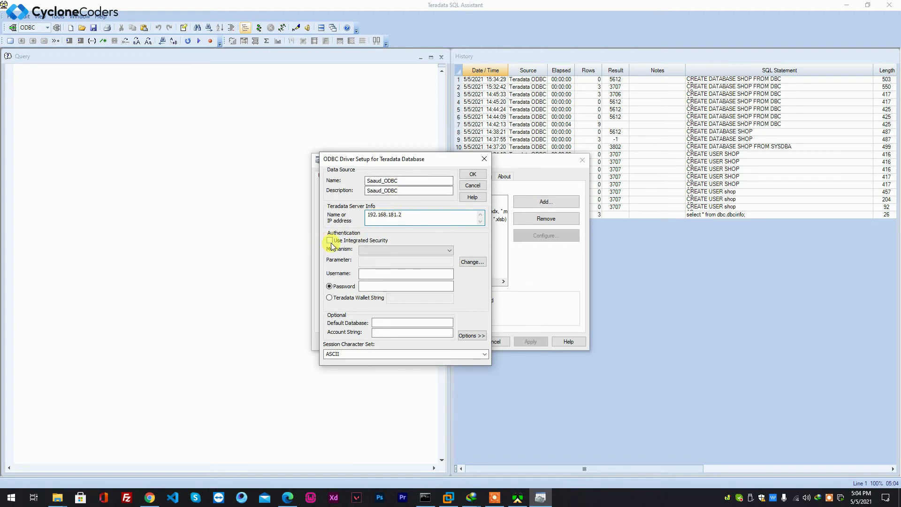
{"action": "left_click", "coordinate": [368, 273]}
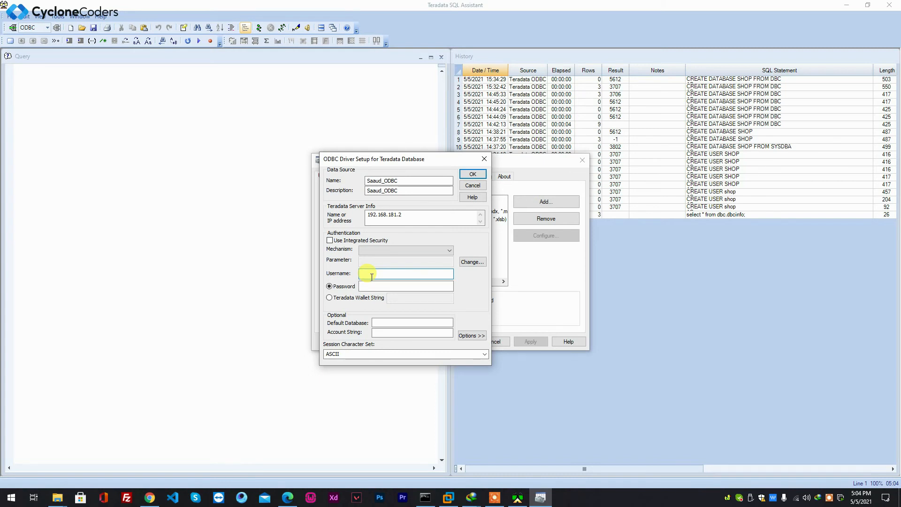
{"action": "type", "text": "db"}
{"action": "key", "text": "Tab"}
{"action": "left_click", "coordinate": [370, 287]}
{"action": "type", "text": "dbc"}
Save the new data source with its password stored and close the ODBC Data Source Administrator
{"action": "left_click", "coordinate": [385, 324]}
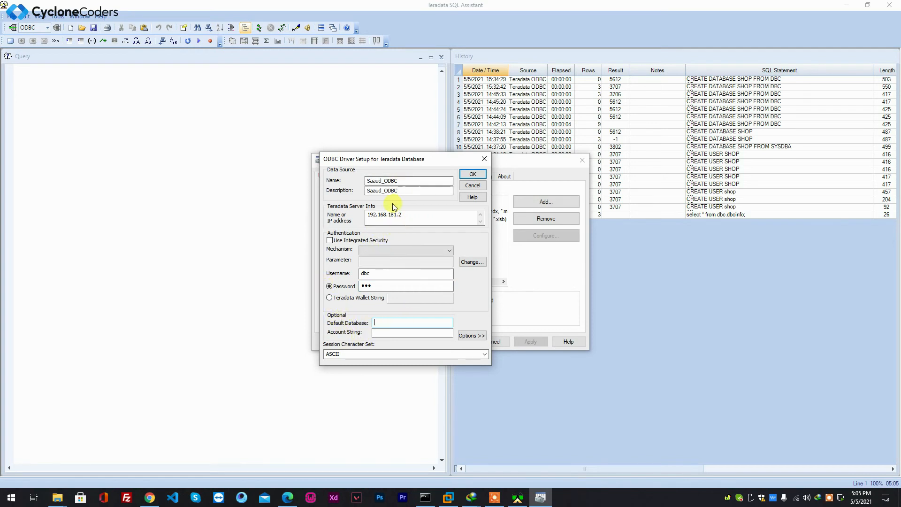
{"action": "left_click", "coordinate": [473, 175]}
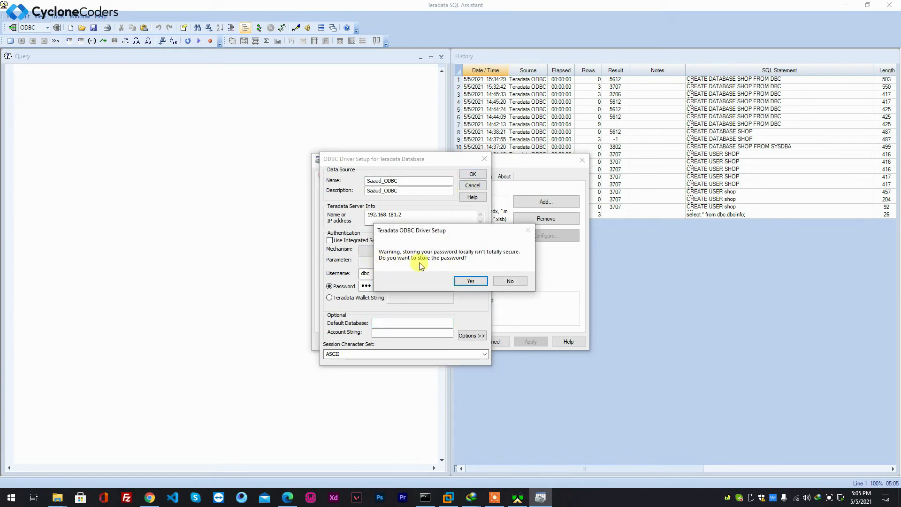
{"action": "left_click", "coordinate": [468, 281]}
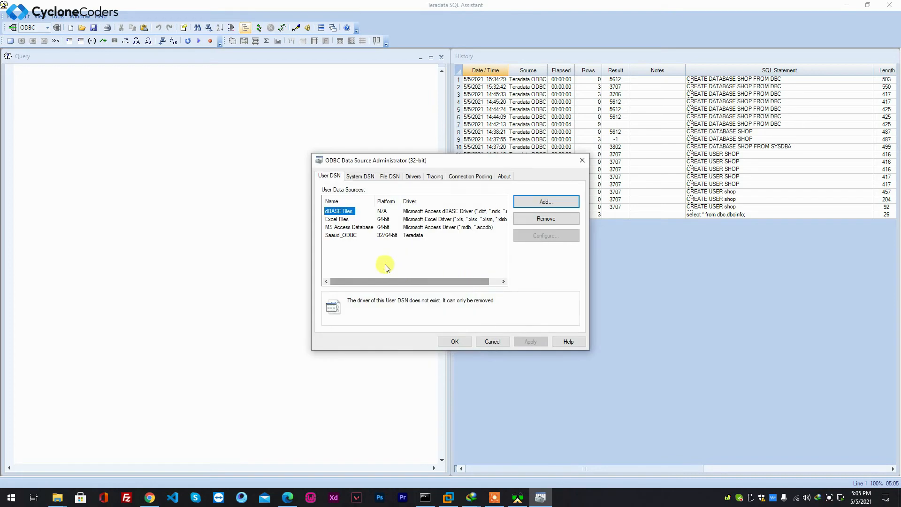
{"action": "left_click", "coordinate": [460, 342]}
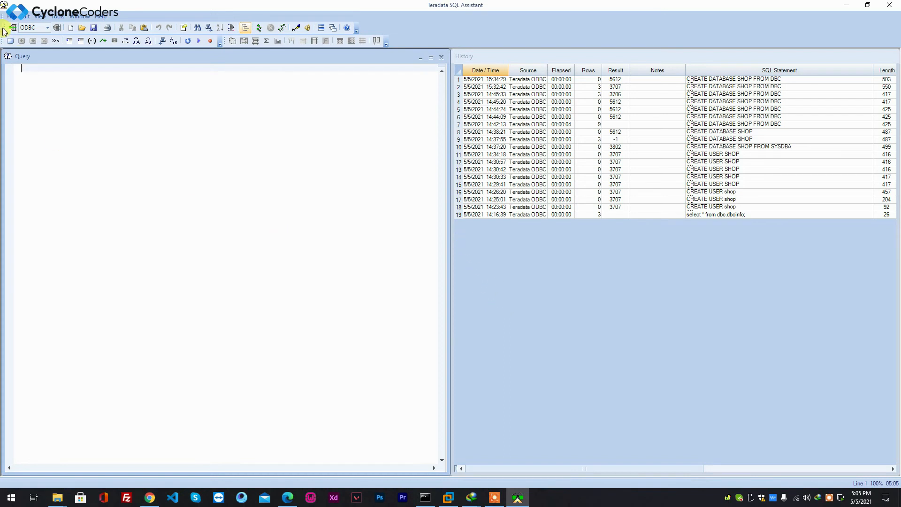
Connect SQL Assistant over ODBC using the newly created machine data source
{"action": "left_click", "coordinate": [36, 28]}
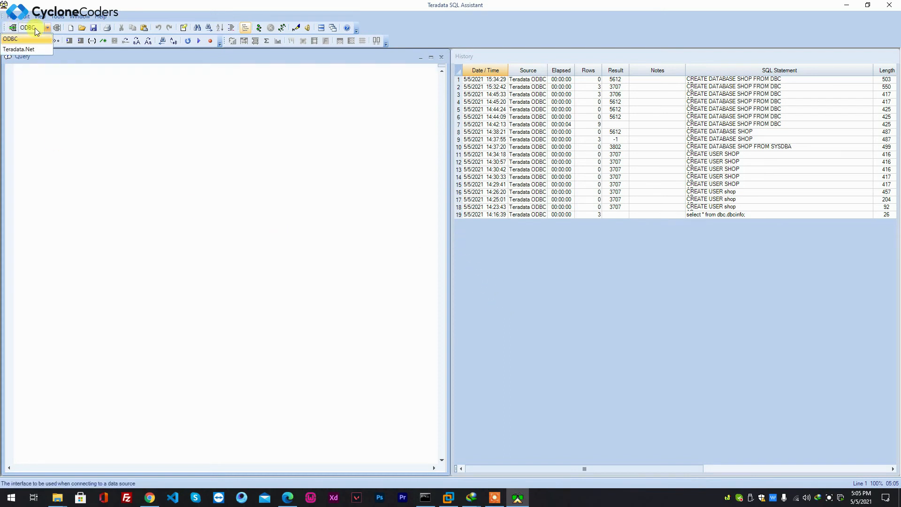
{"action": "left_click", "coordinate": [11, 37]}
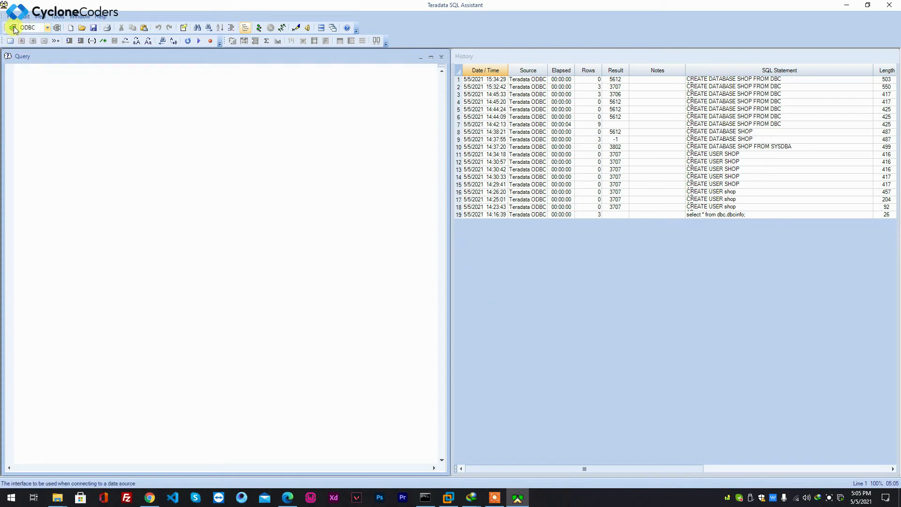
{"action": "left_click", "coordinate": [14, 28]}
{"action": "left_click_drag", "start_coordinate": [79, 15], "coordinate": [129, 100]}
{"action": "left_click", "coordinate": [129, 108]}
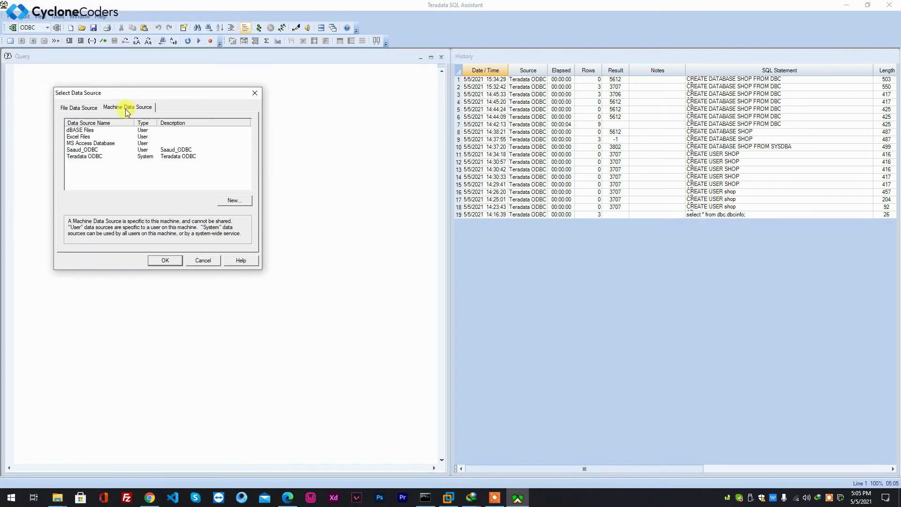
{"action": "left_click", "coordinate": [81, 159]}
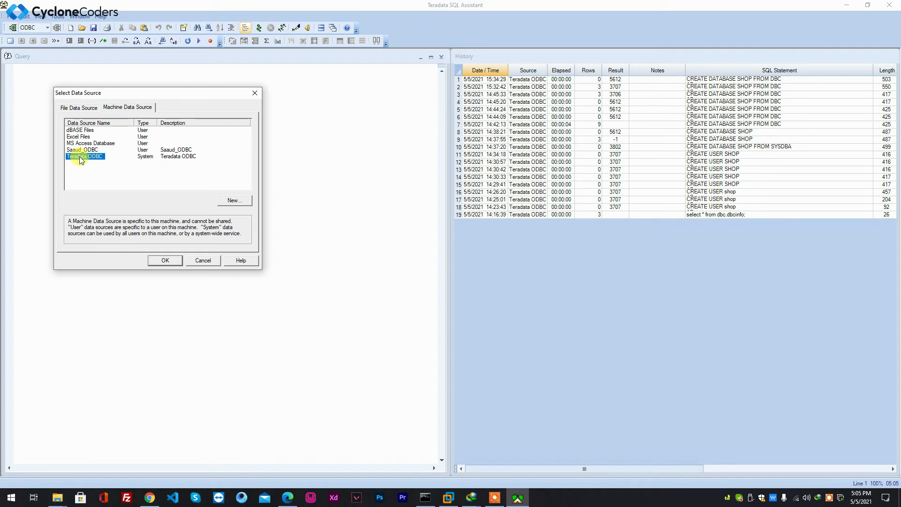
{"action": "left_click", "coordinate": [93, 150]}
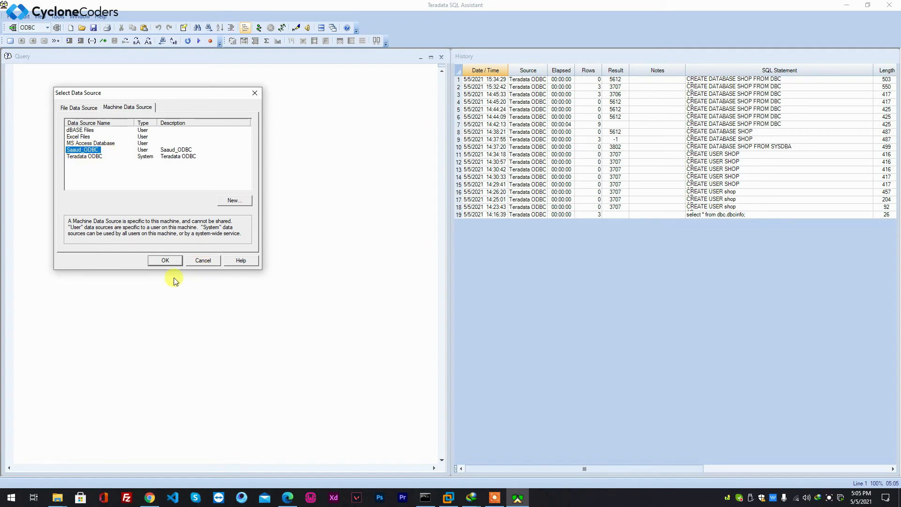
{"action": "left_click", "coordinate": [165, 260]}
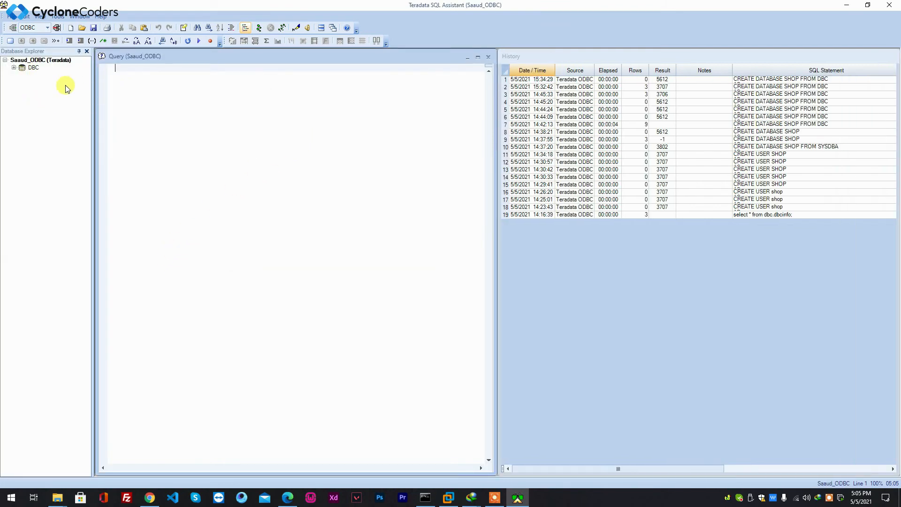
Launch Teradata Administrator and load all databases and users from the new data source with root database DBC
{"action": "left_click", "coordinate": [6, 62]}
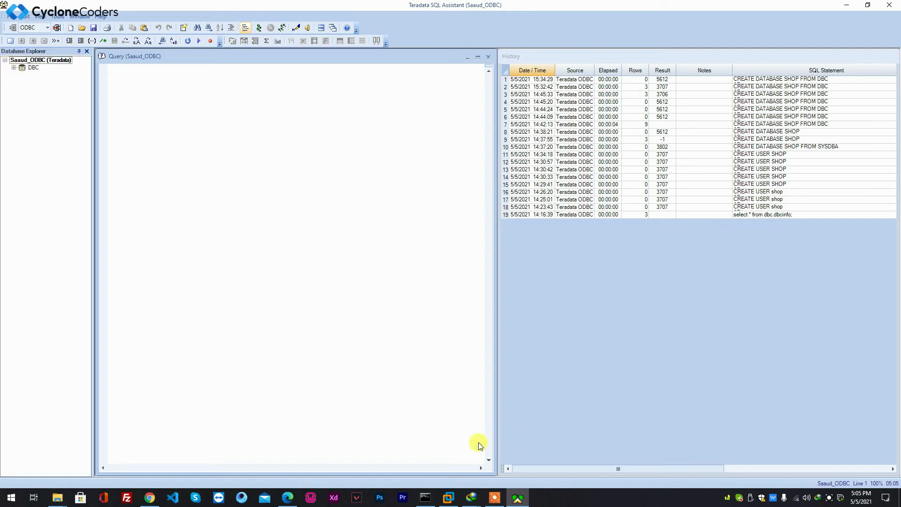
{"action": "left_click", "coordinate": [11, 497]}
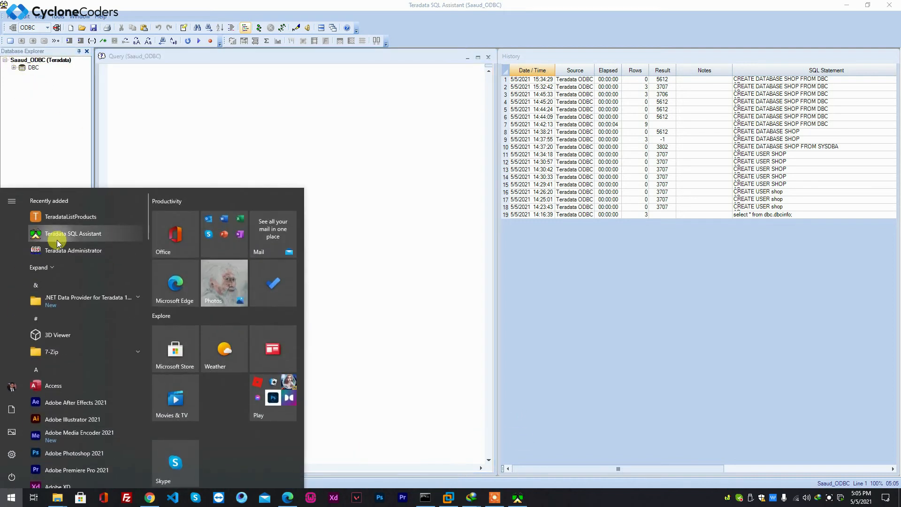
{"action": "left_click", "coordinate": [61, 253]}
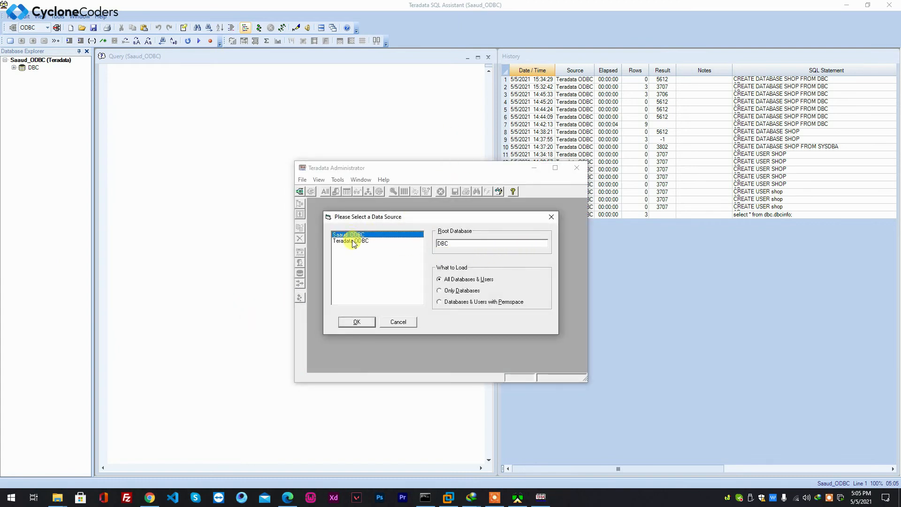
{"action": "left_click", "coordinate": [353, 241]}
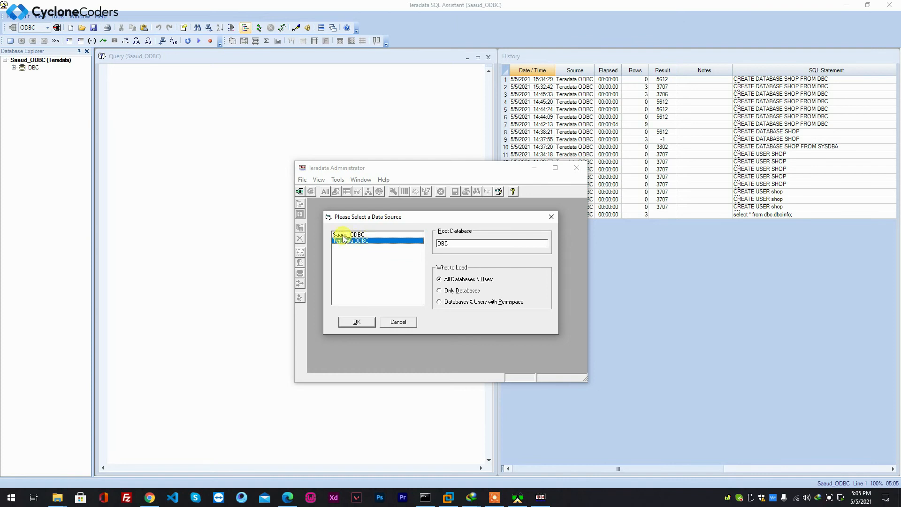
{"action": "left_click", "coordinate": [344, 235]}
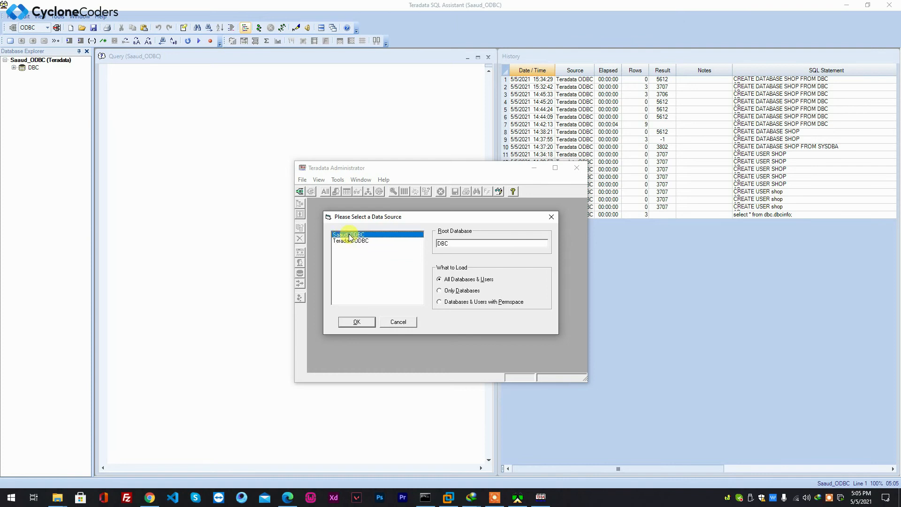
{"action": "left_click", "coordinate": [357, 322]}
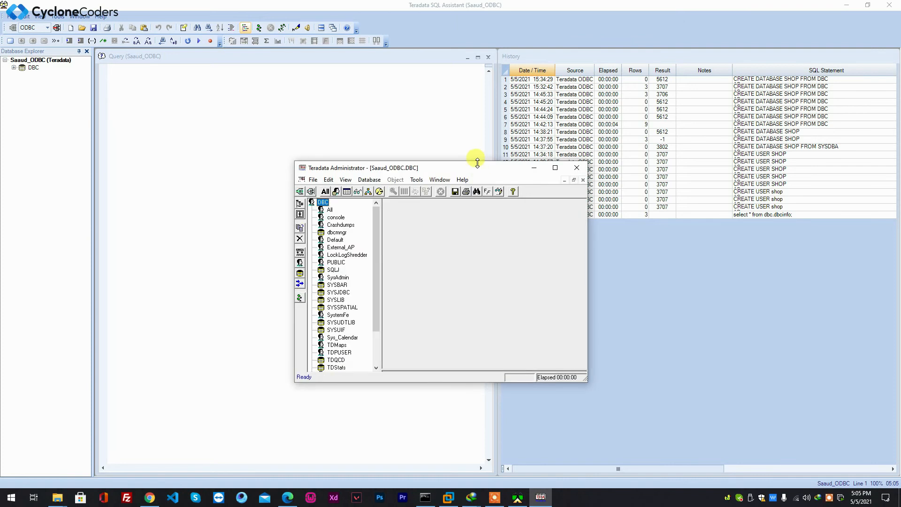
{"action": "left_click_drag", "start_coordinate": [476, 166], "coordinate": [441, 149]}
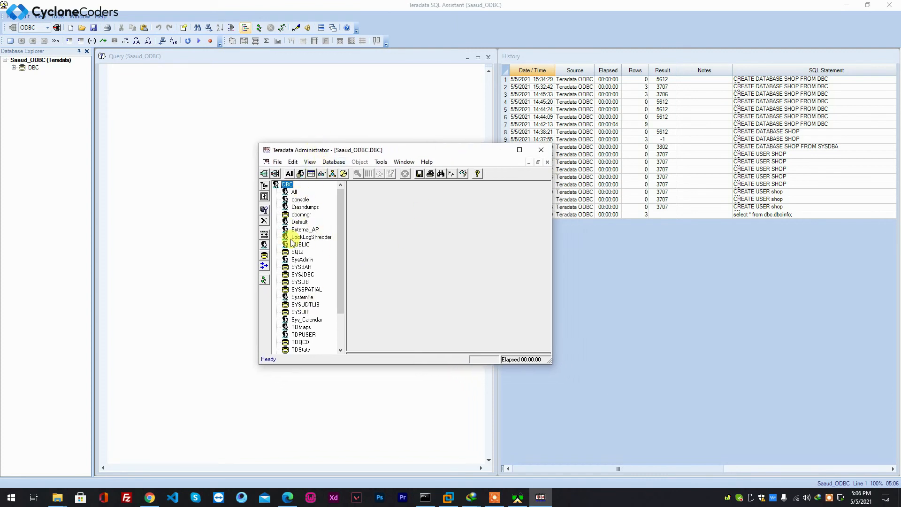
{"action": "left_click", "coordinate": [311, 162]}
{"action": "mouse_move", "coordinate": [342, 164]}
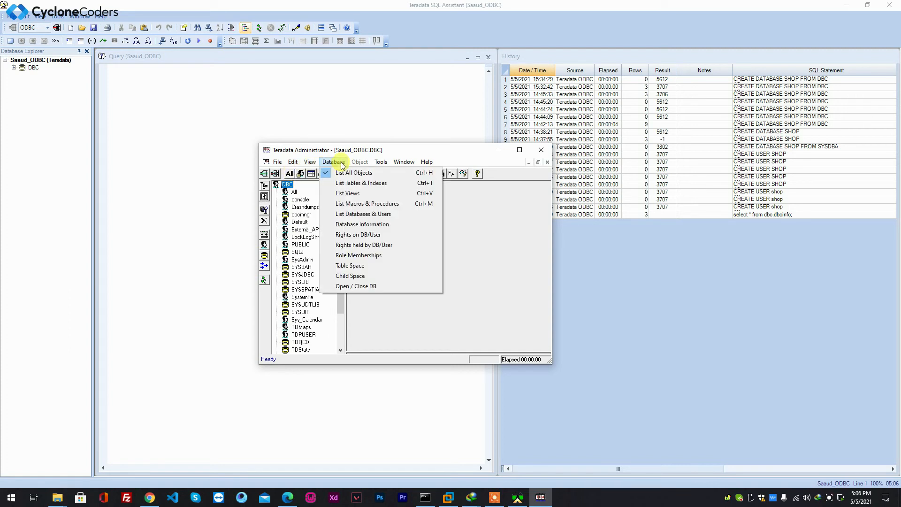
{"action": "left_click", "coordinate": [470, 247]}
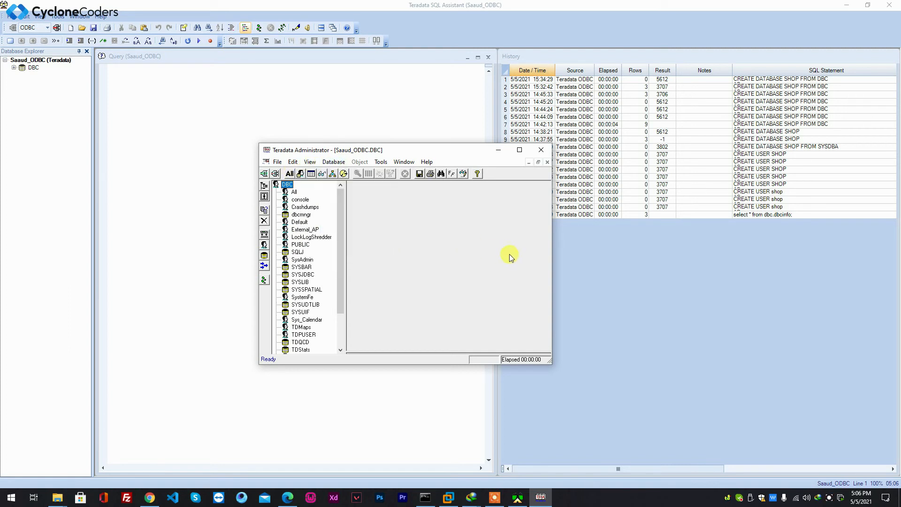
{"action": "right_click", "coordinate": [282, 184]}
{"action": "left_click", "coordinate": [514, 257]}
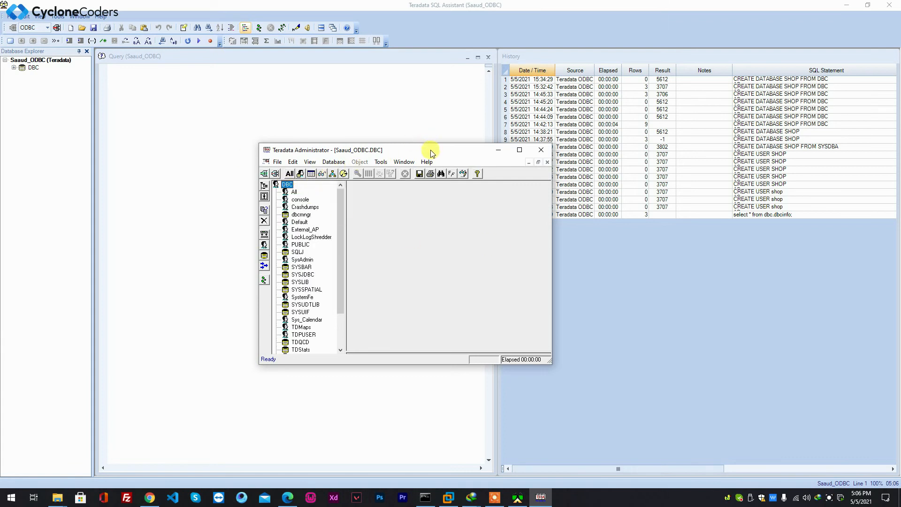
{"action": "left_click_drag", "start_coordinate": [432, 153], "coordinate": [424, 160]}
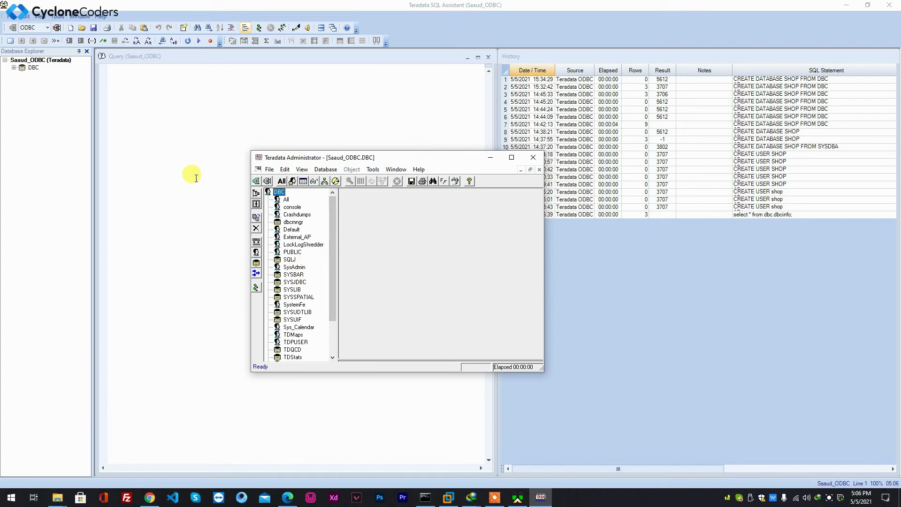
Clear the query window and open the saved query file db.sql from Documents
{"action": "left_click", "coordinate": [181, 123]}
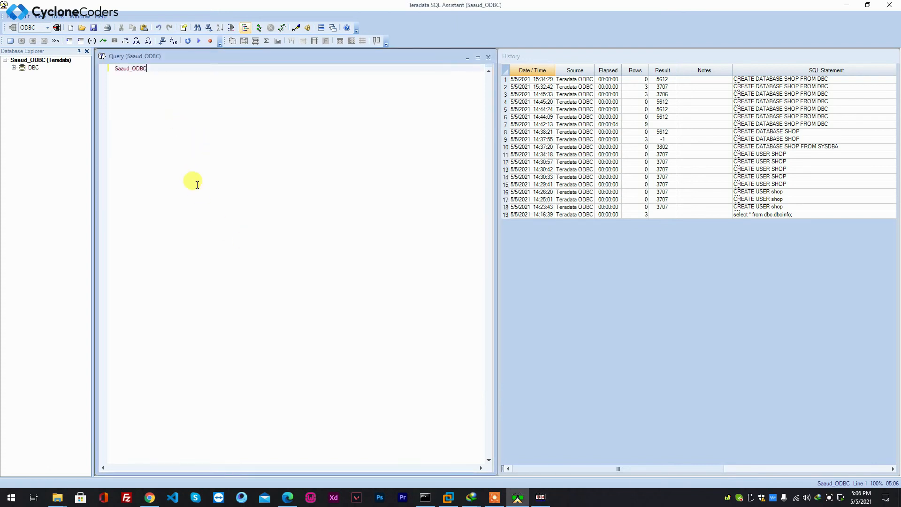
{"action": "key", "text": "BackSpace"}
{"action": "key", "text": "BackSpace"}
{"action": "key", "text": "BackSpace"}
{"action": "key", "text": "BackSpace"}
{"action": "key", "text": "BackSpace"}
{"action": "key", "text": "BackSpace"}
{"action": "key", "text": "BackSpace"}
{"action": "key", "text": "BackSpace"}
{"action": "key", "text": "BackSpace"}
{"action": "key", "text": "BackSpace"}
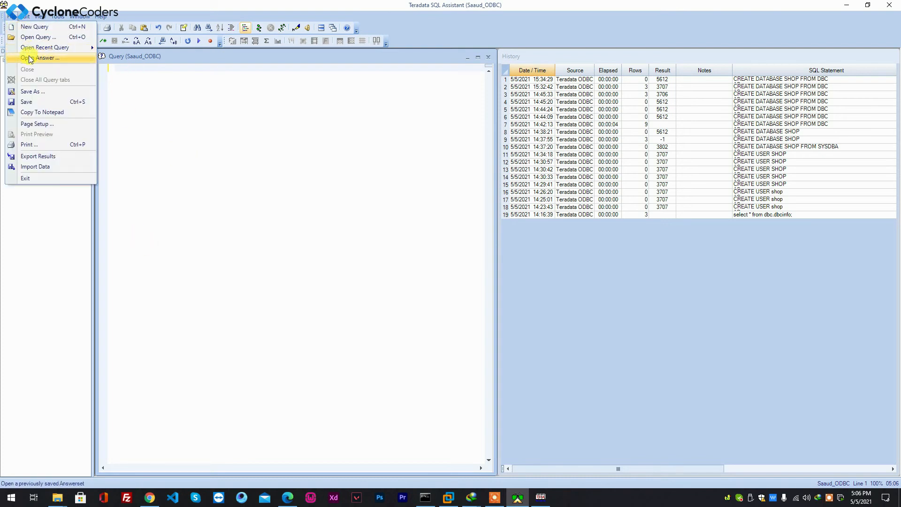
{"action": "left_click", "coordinate": [31, 40]}
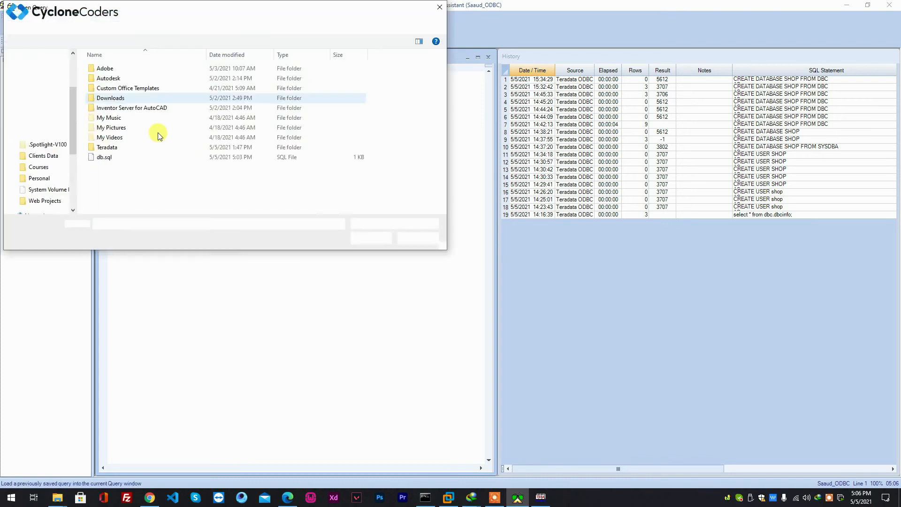
{"action": "left_click", "coordinate": [107, 157]}
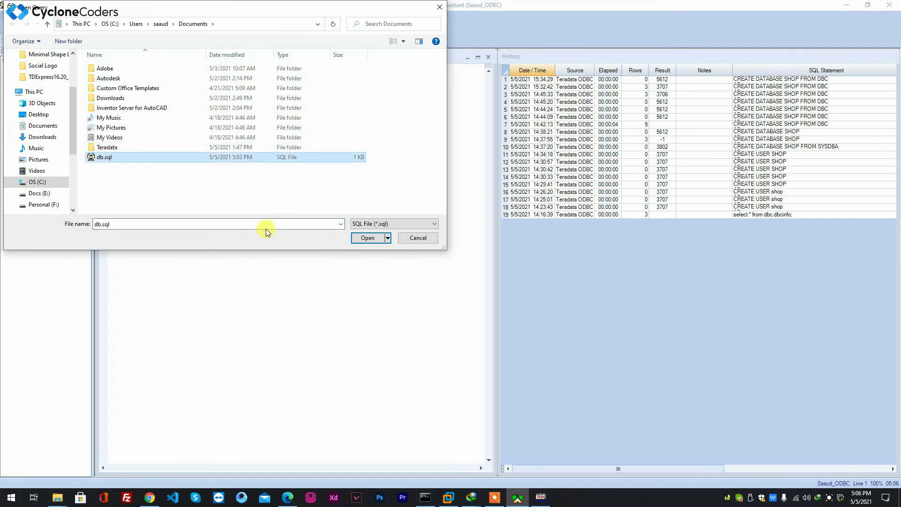
{"action": "left_click", "coordinate": [368, 237]}
{"action": "left_click", "coordinate": [207, 283]}
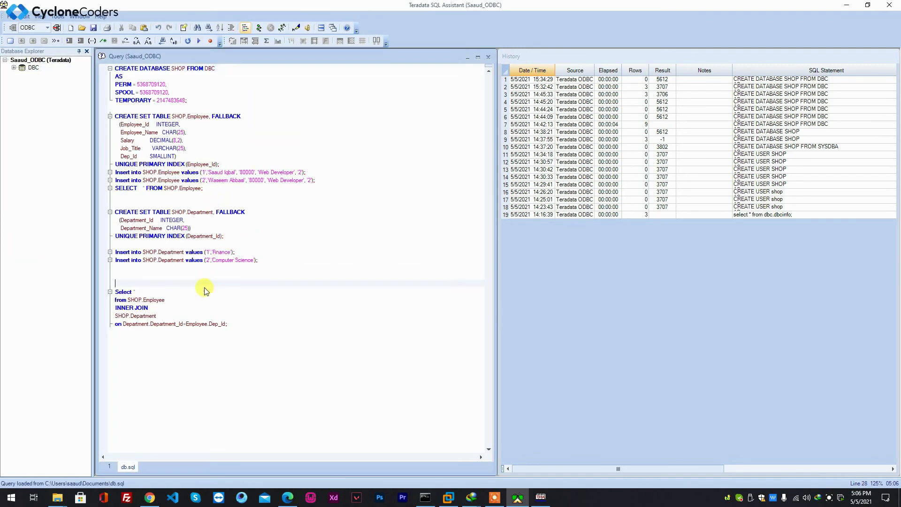
Execute all statements of the db.sql script against the connected data source
{"action": "left_click", "coordinate": [244, 325]}
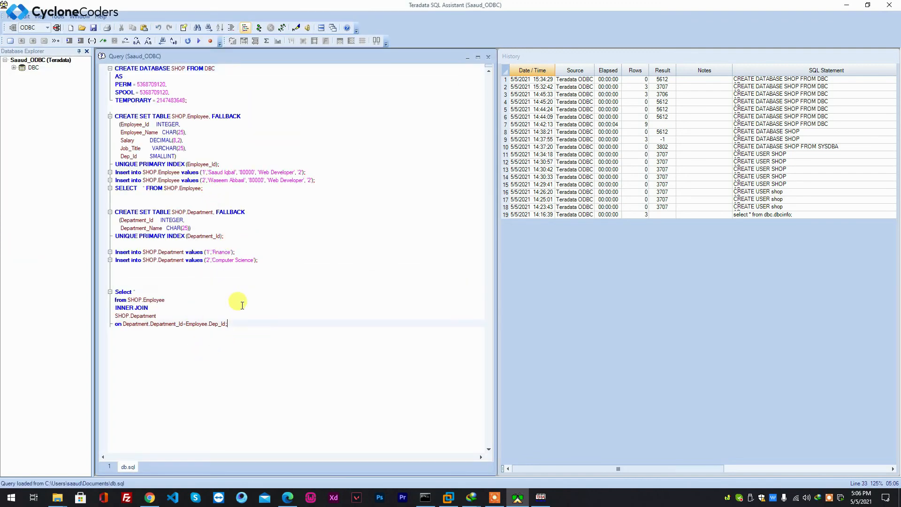
{"action": "left_click", "coordinate": [259, 30]}
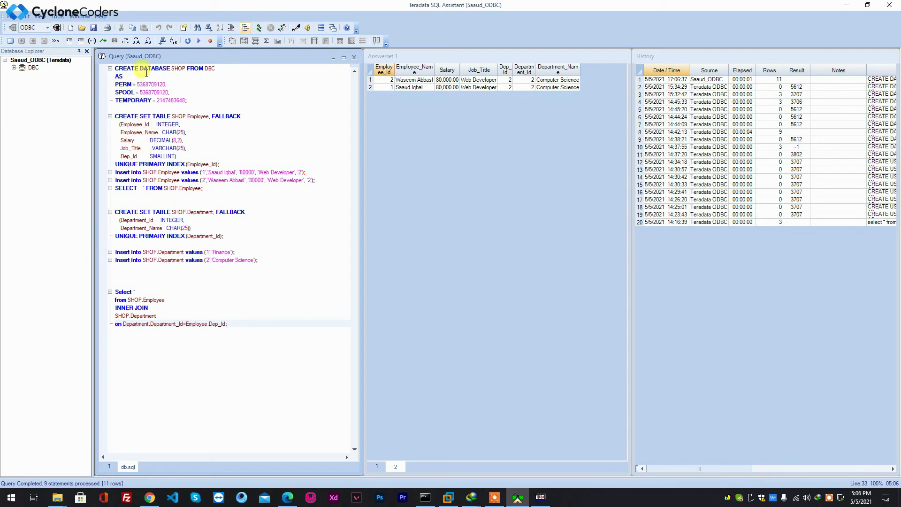
Review the script's database creation, table definitions, inserts and join query by highlighting each part
{"action": "left_click_drag", "start_coordinate": [183, 69], "coordinate": [172, 69]}
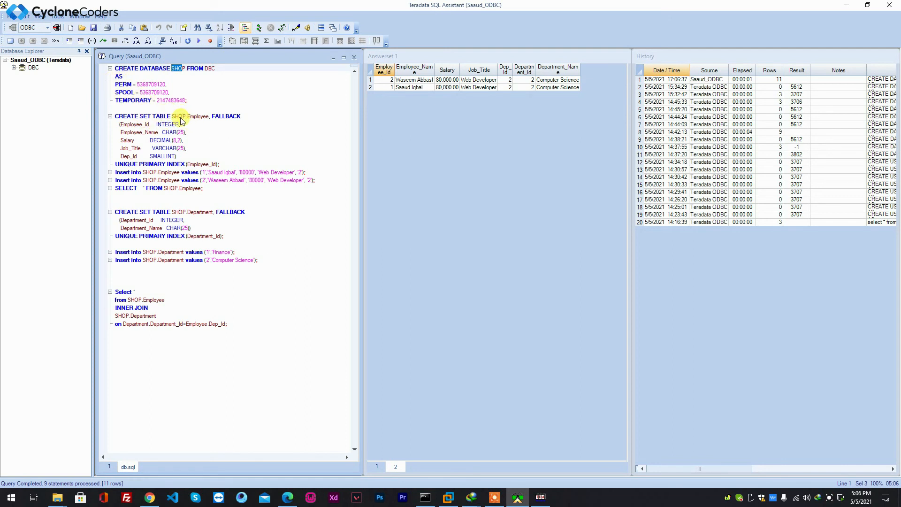
{"action": "double_click", "coordinate": [200, 116]}
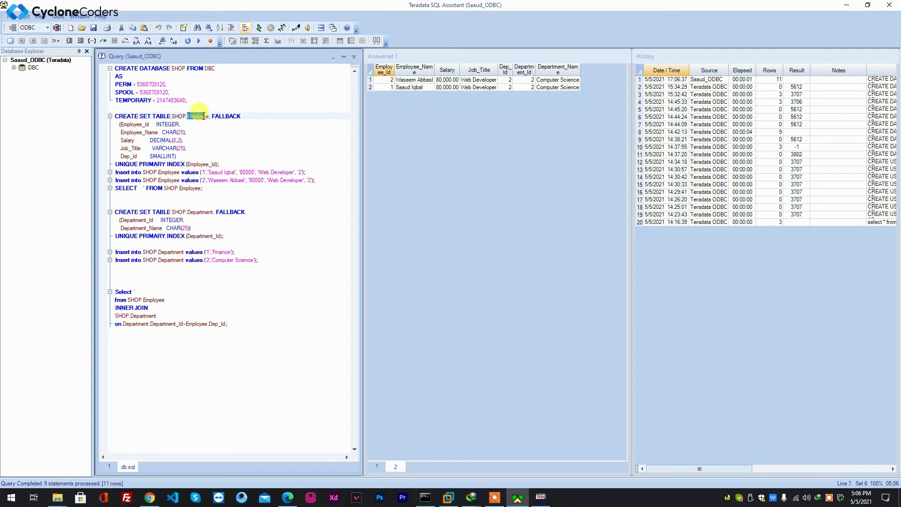
{"action": "left_click_drag", "start_coordinate": [122, 125], "coordinate": [185, 165]}
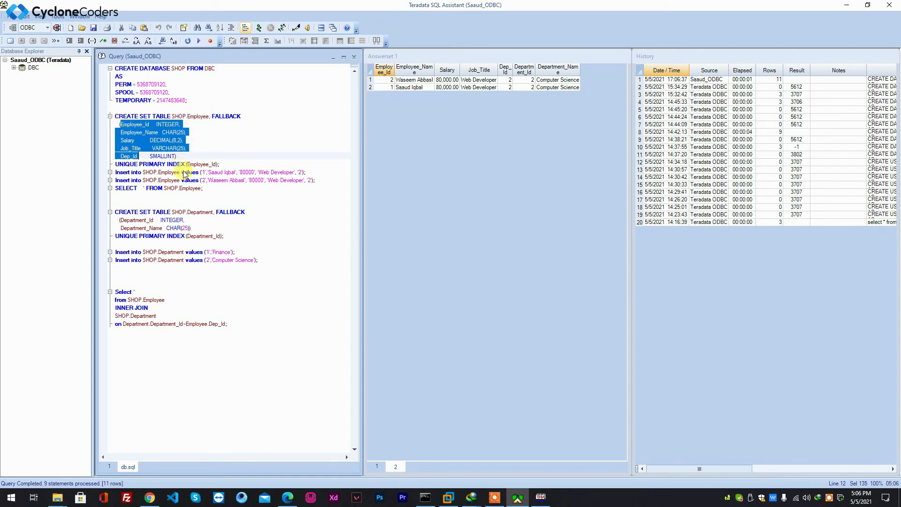
{"action": "left_click", "coordinate": [116, 172]}
{"action": "left_click_drag", "start_coordinate": [288, 174], "coordinate": [175, 182]}
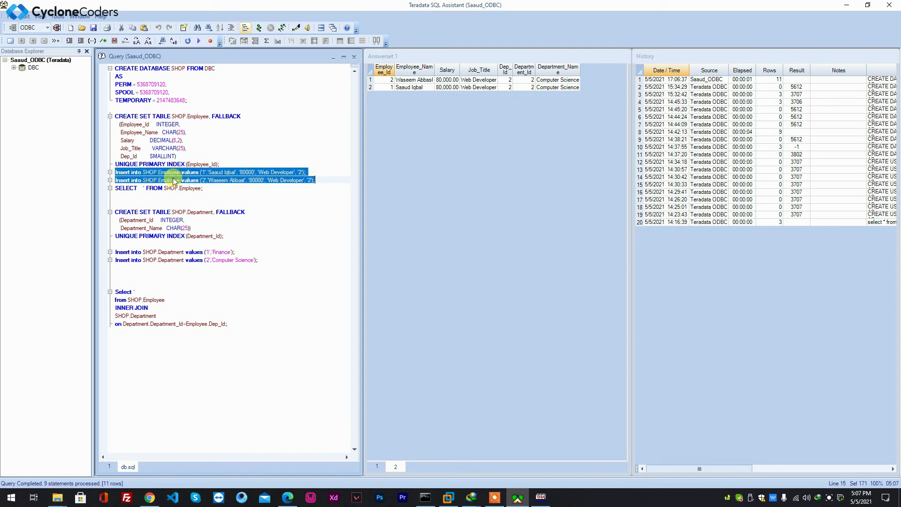
{"action": "left_click", "coordinate": [159, 189]}
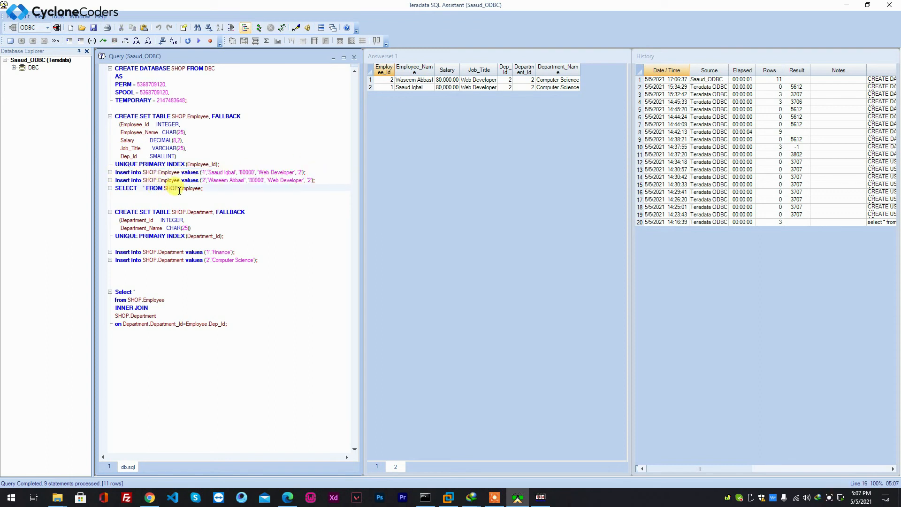
{"action": "left_click_drag", "start_coordinate": [203, 188], "coordinate": [116, 189]}
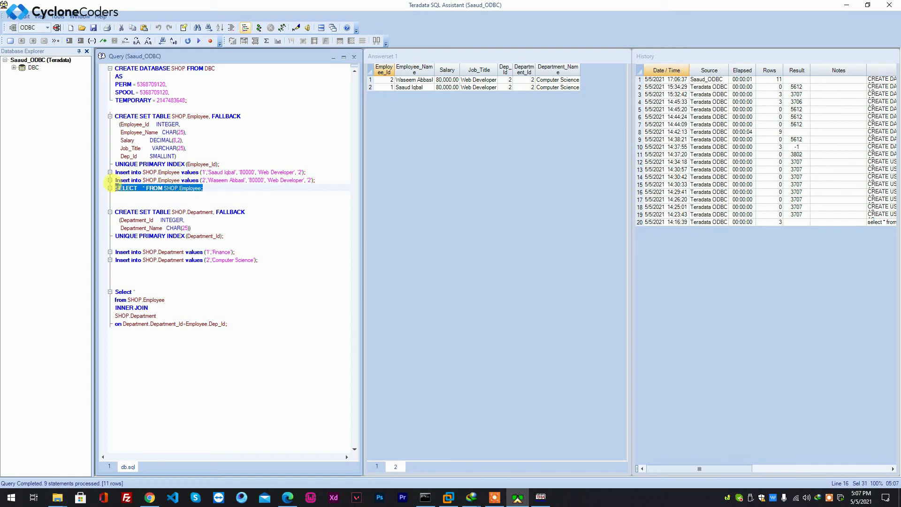
{"action": "left_click", "coordinate": [128, 212]}
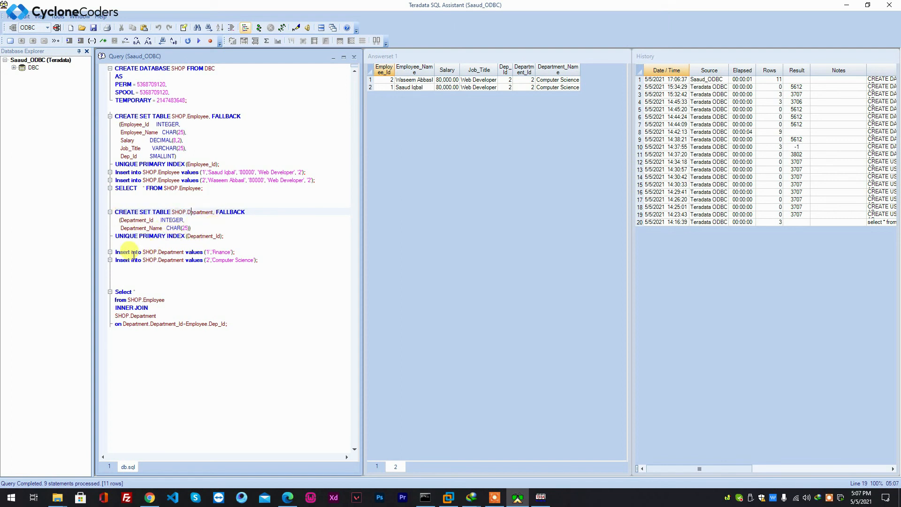
{"action": "left_click", "coordinate": [226, 253]}
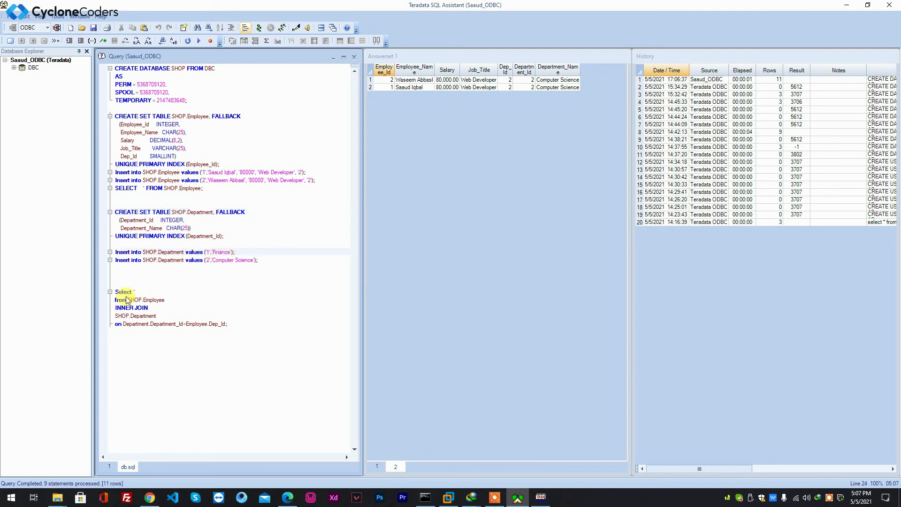
{"action": "left_click_drag", "start_coordinate": [116, 291], "coordinate": [203, 324]}
{"action": "left_click", "coordinate": [161, 315]}
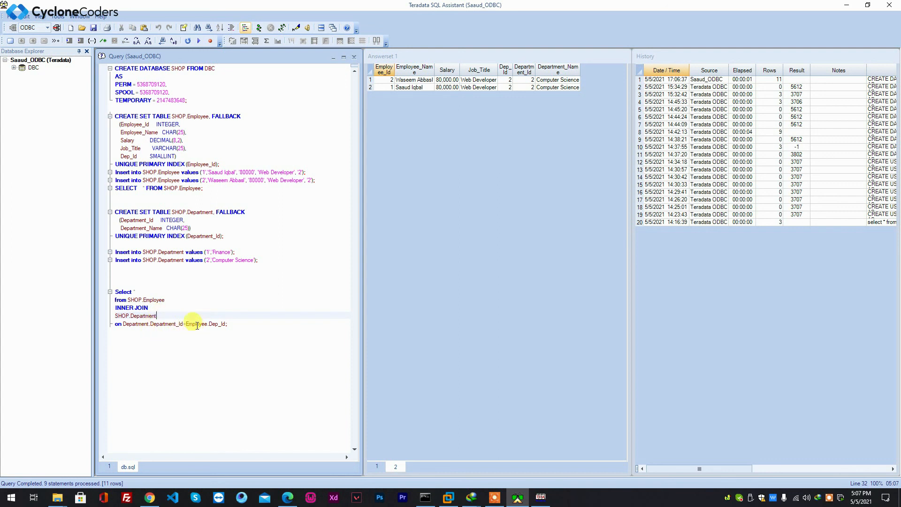
{"action": "left_click_drag", "start_coordinate": [120, 156], "coordinate": [169, 157]}
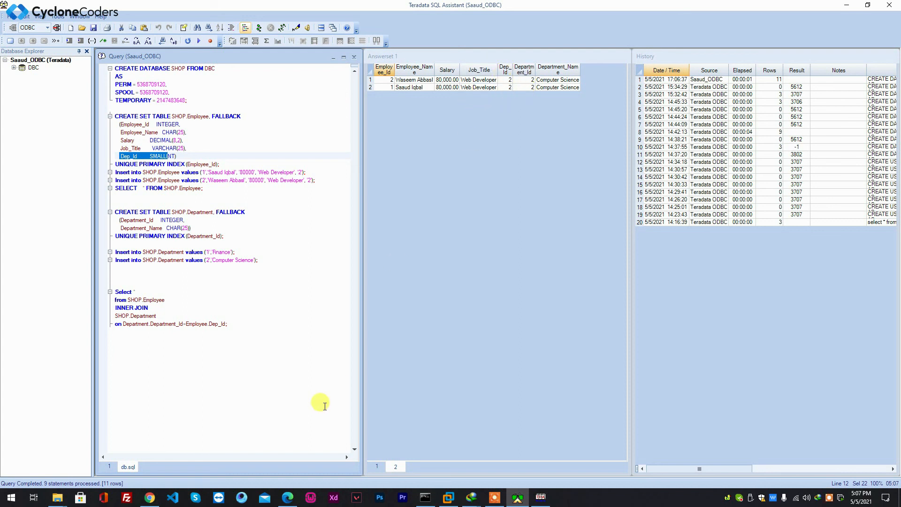
Switch to Teradata Administrator, reload the database tree, and open the SHOP database to list its tables
{"action": "left_click", "coordinate": [516, 498]}
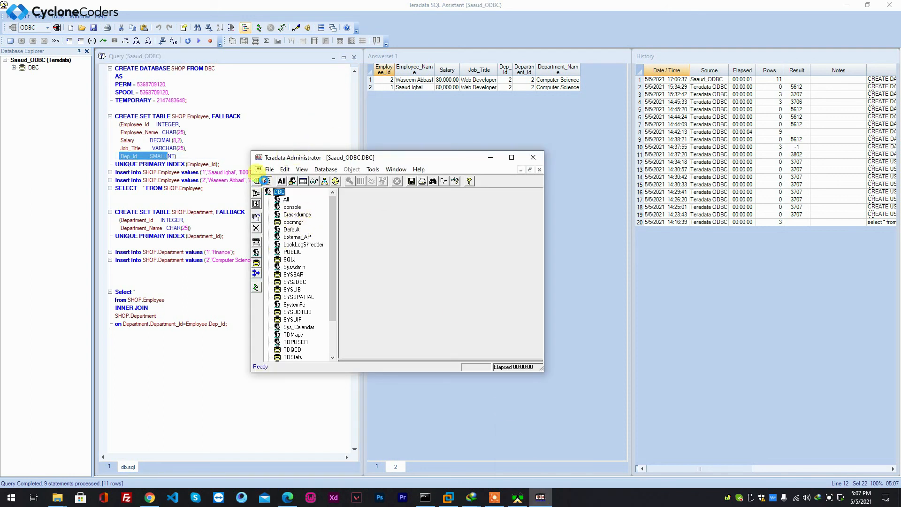
{"action": "left_click", "coordinate": [267, 182]}
{"action": "left_click", "coordinate": [474, 280]}
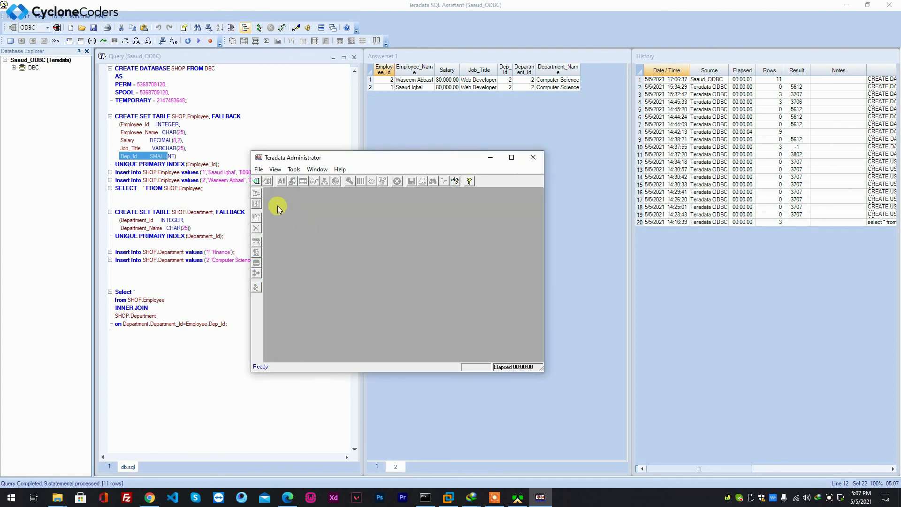
{"action": "left_click", "coordinate": [258, 182]}
{"action": "left_click", "coordinate": [317, 310]}
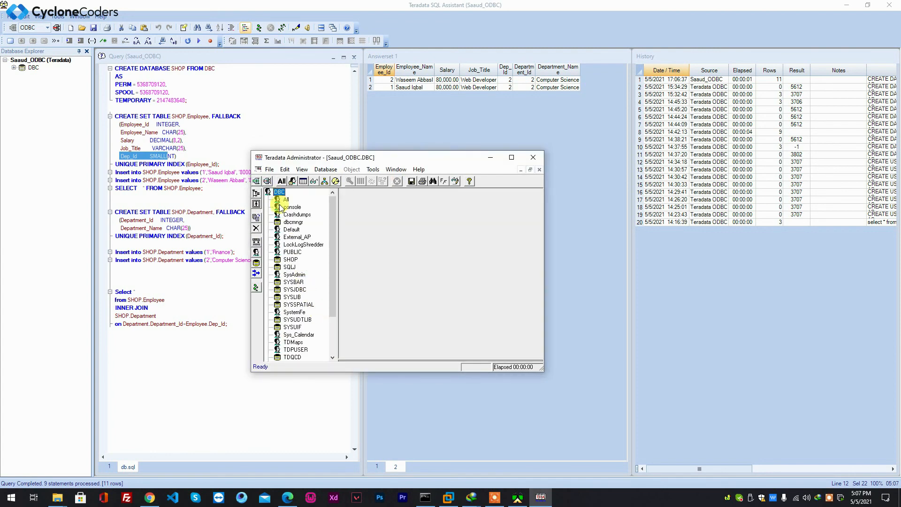
{"action": "left_click", "coordinate": [283, 259]}
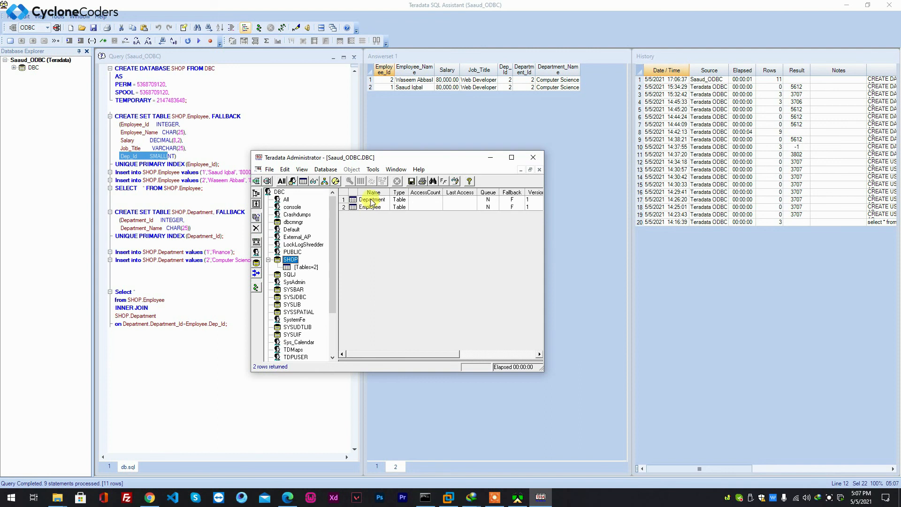
Inspect the Department and Employee tables in SHOP and reposition the Administrator window
{"action": "left_click", "coordinate": [370, 201]}
{"action": "left_click", "coordinate": [370, 208]}
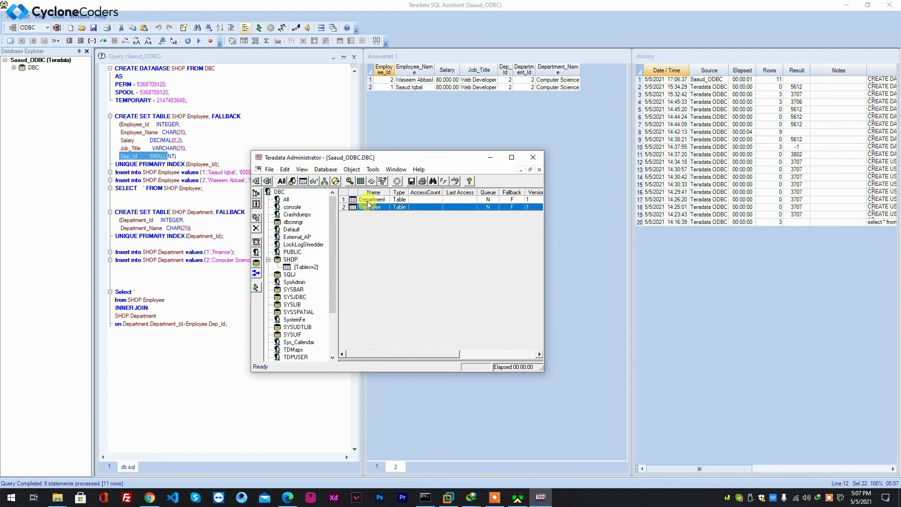
{"action": "left_click", "coordinate": [368, 201]}
{"action": "left_click", "coordinate": [369, 208]}
{"action": "left_click_drag", "start_coordinate": [425, 158], "coordinate": [432, 151]}
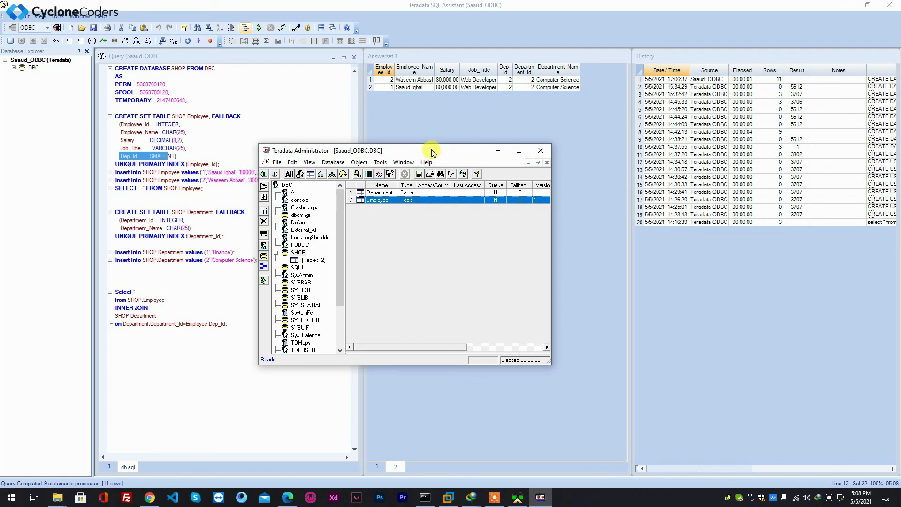
{"action": "left_click_drag", "start_coordinate": [425, 152], "coordinate": [531, 158]}
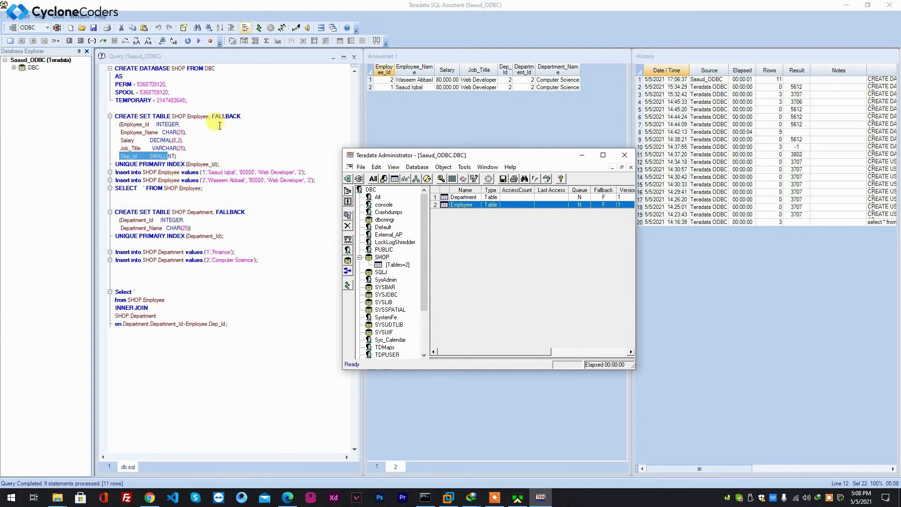